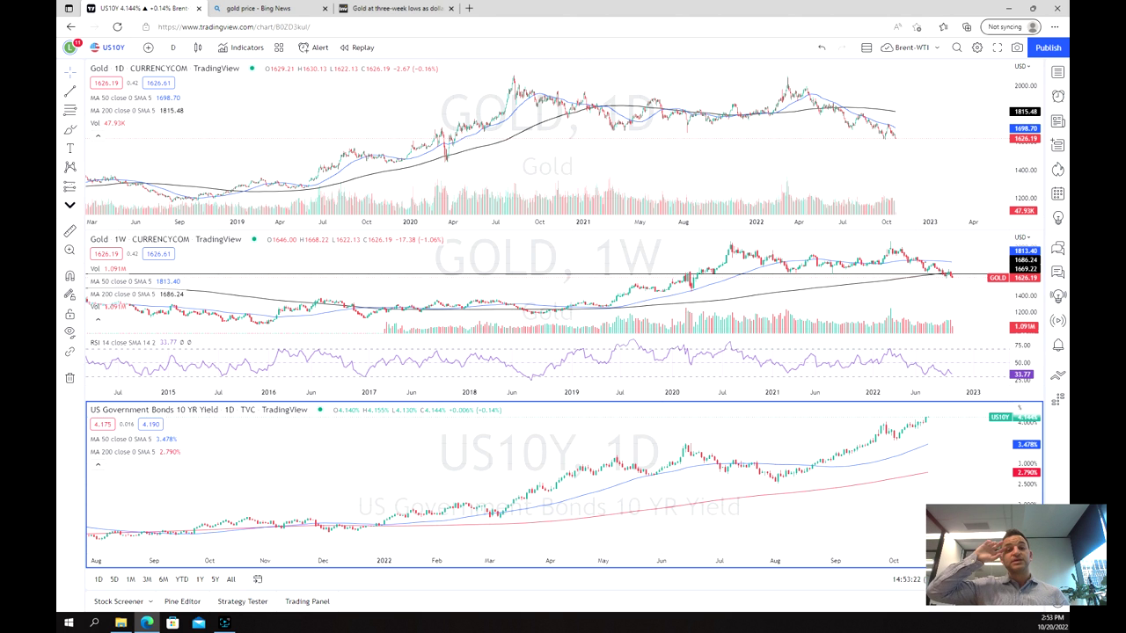
Step: Activate the weekly Gold pane and zoom its time axis in to about 2018 onward
click(875, 305)
scroll(870, 306, up, 1)
scroll(869, 306, up, 3)
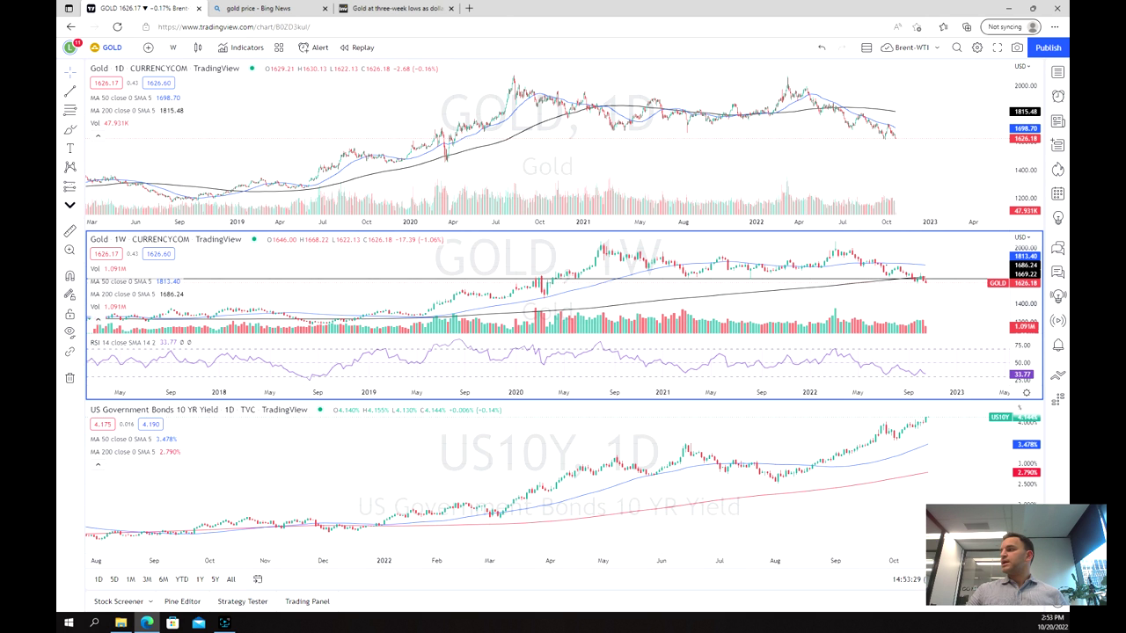
Step: Maximize the weekly Gold chart, raise the horizontal line to 2078.77 and add one near 1679.10
key(alt+Return)
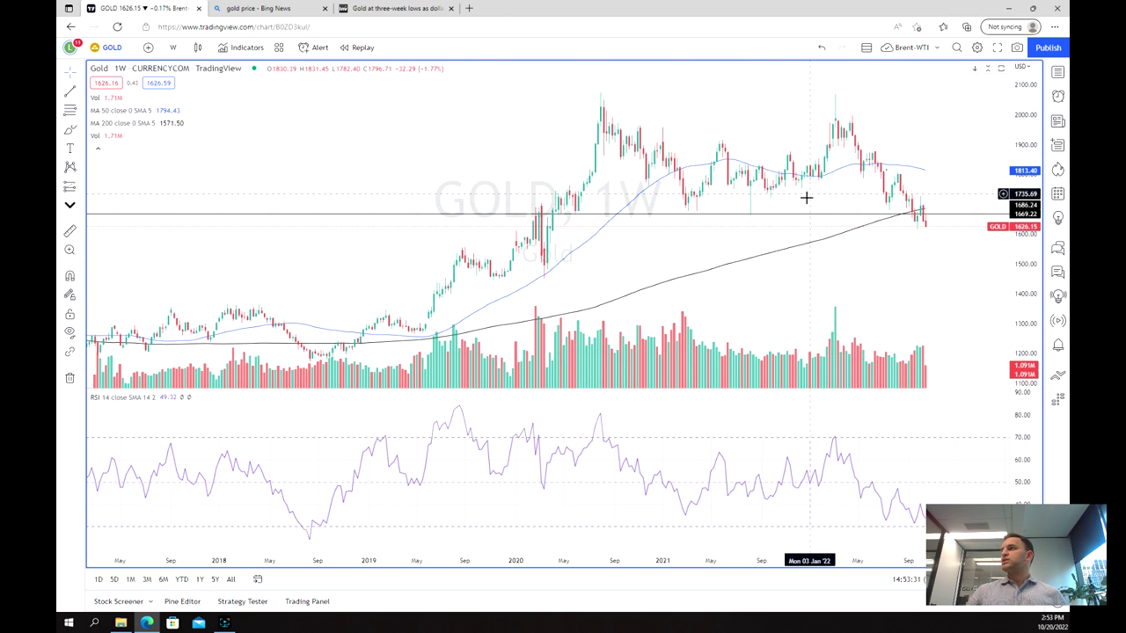
drag(807, 206, 771, 97)
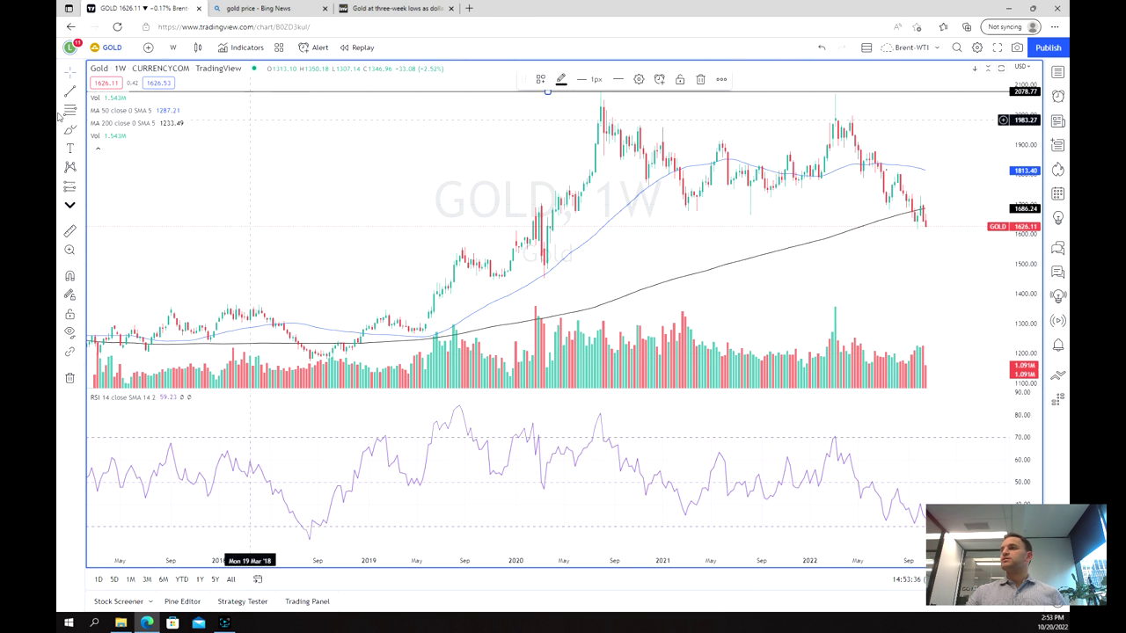
click(78, 93)
click(158, 222)
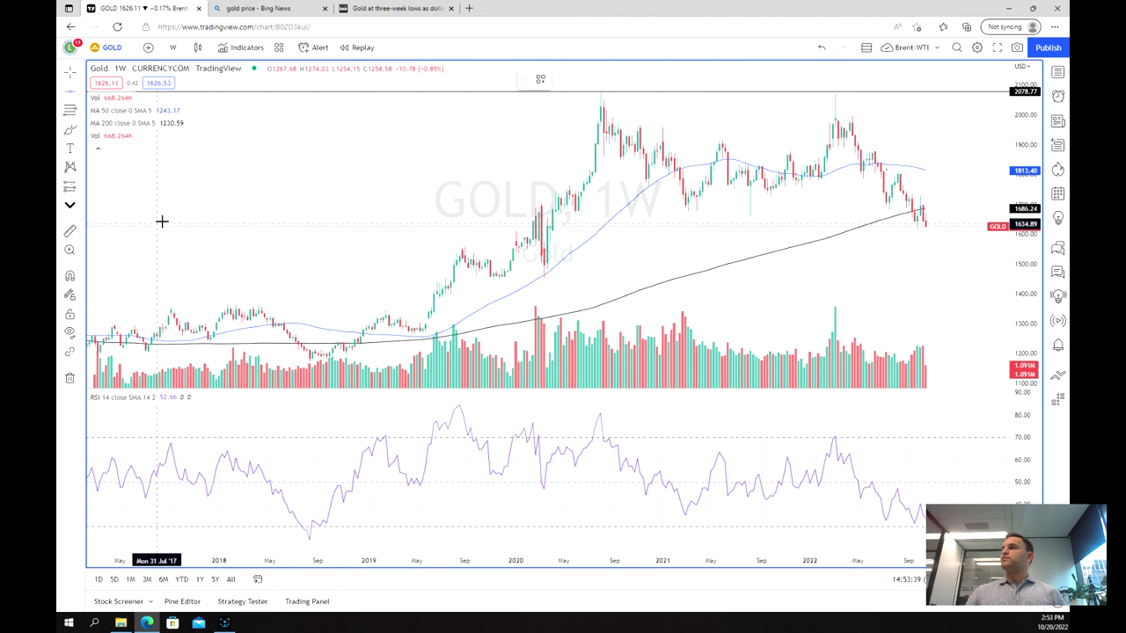
click(602, 210)
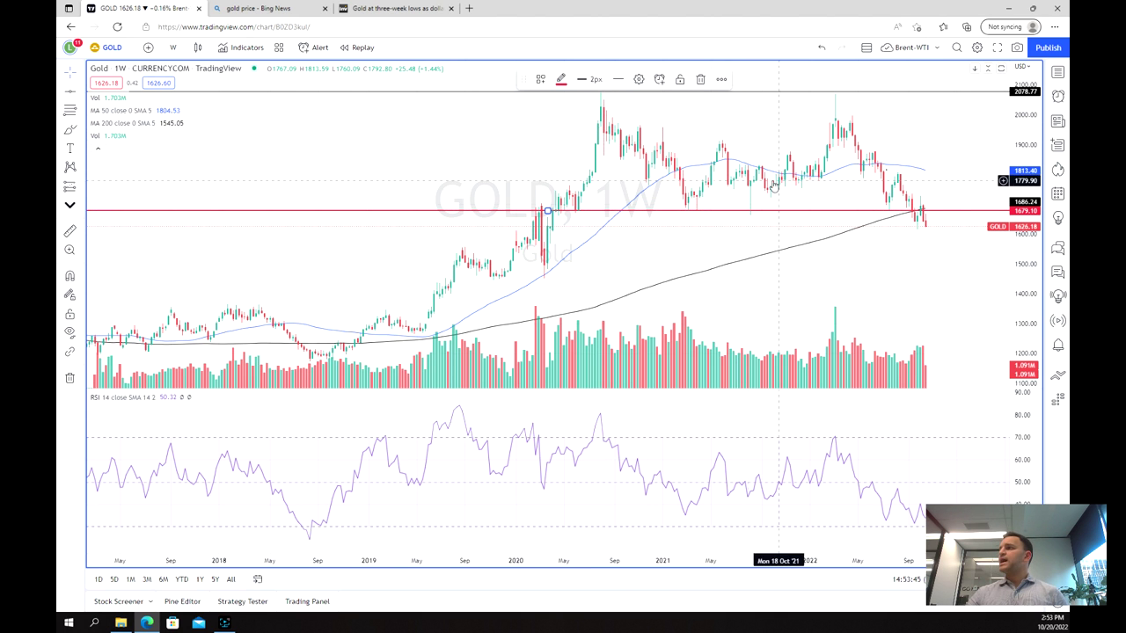
scroll(721, 176, up, 2)
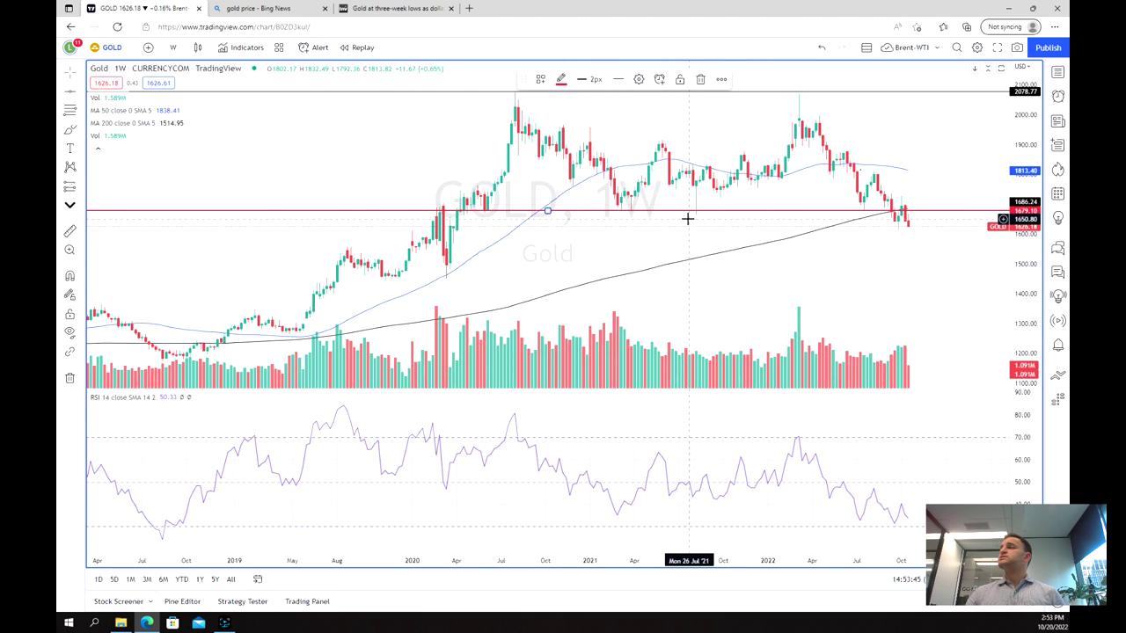
Step: Brush a loop around the latest weekly candles dipping below 1679.10 toward the 200-week average
click(70, 130)
drag(937, 198, 923, 192)
mouse_move(870, 222)
mouse_down()
mouse_move(885, 234)
mouse_move(921, 221)
mouse_up()
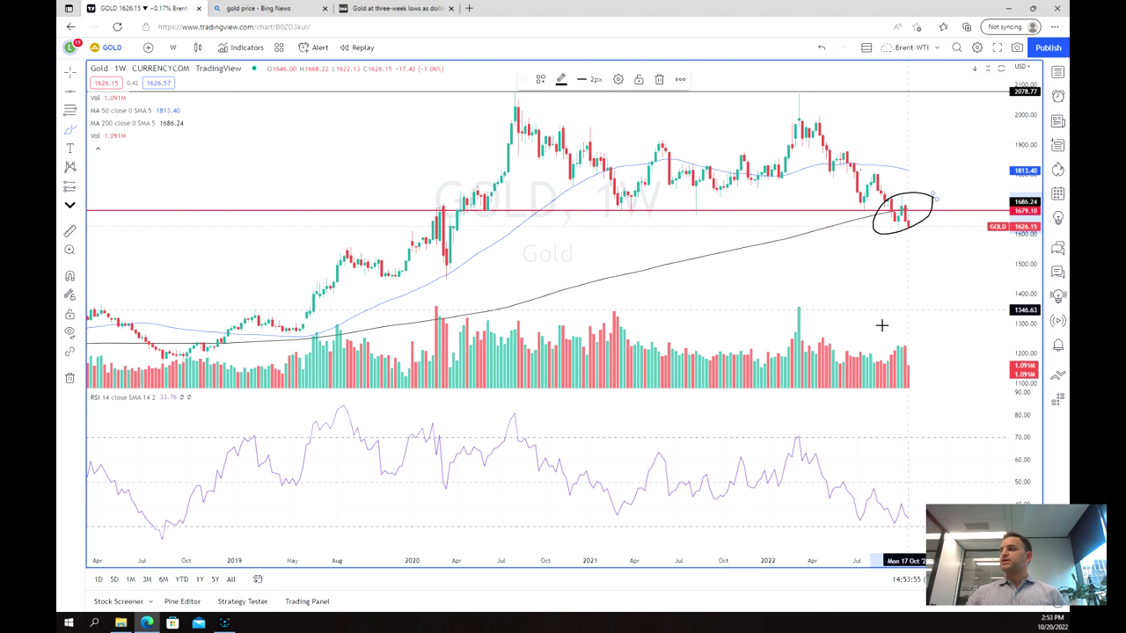
scroll(896, 380, down, 3)
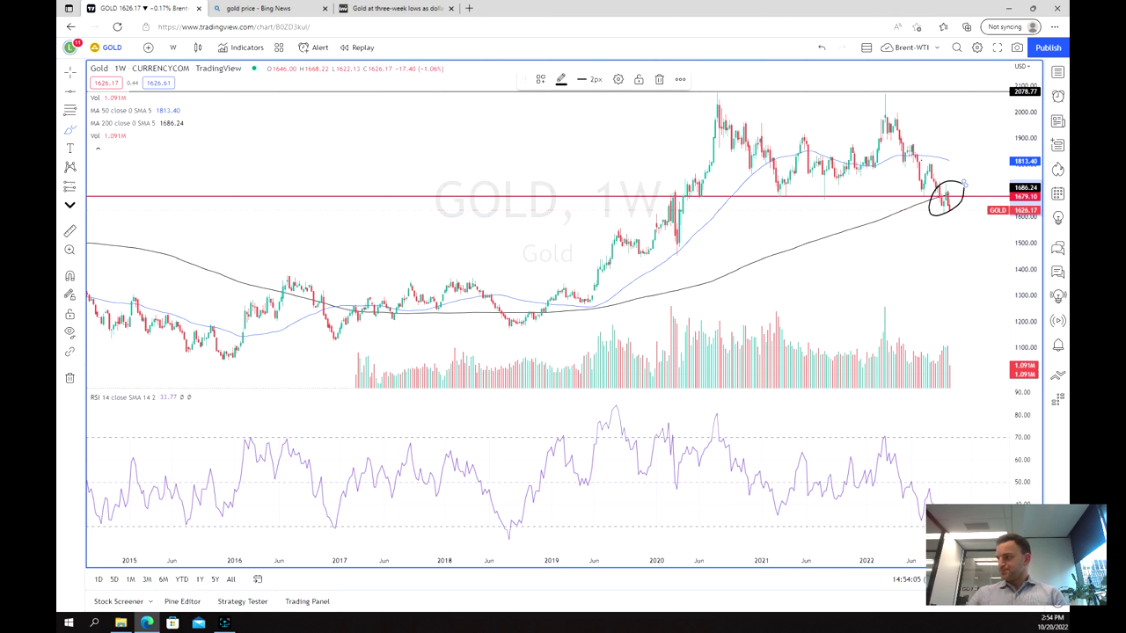
scroll(716, 253, up, 4)
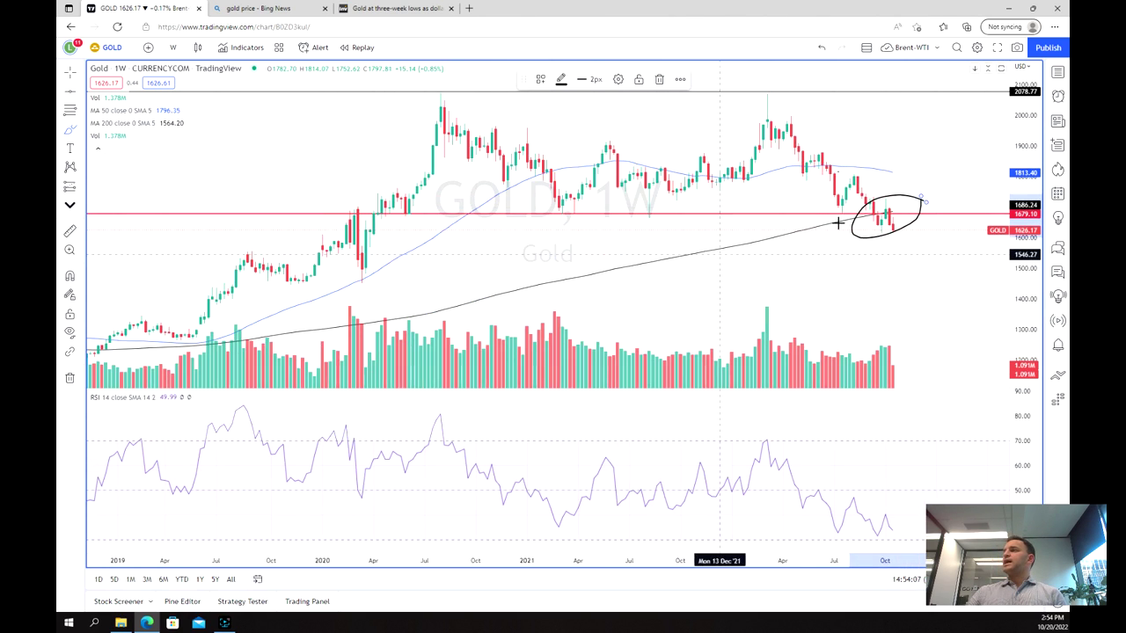
scroll(784, 246, down, 1)
scroll(783, 247, down, 3)
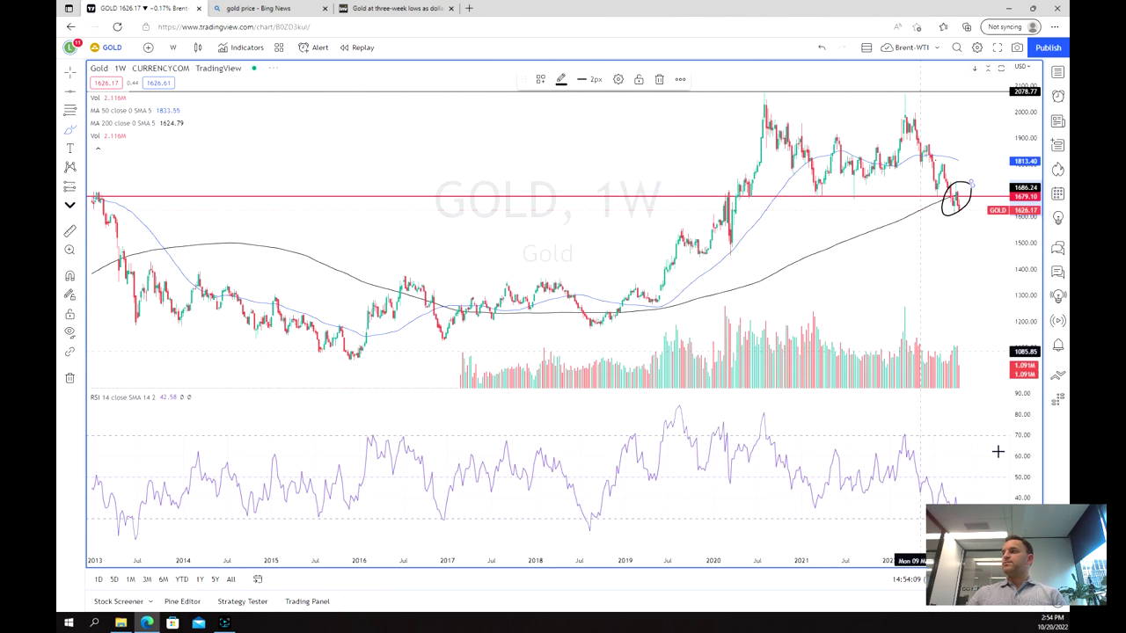
key(alt+Return)
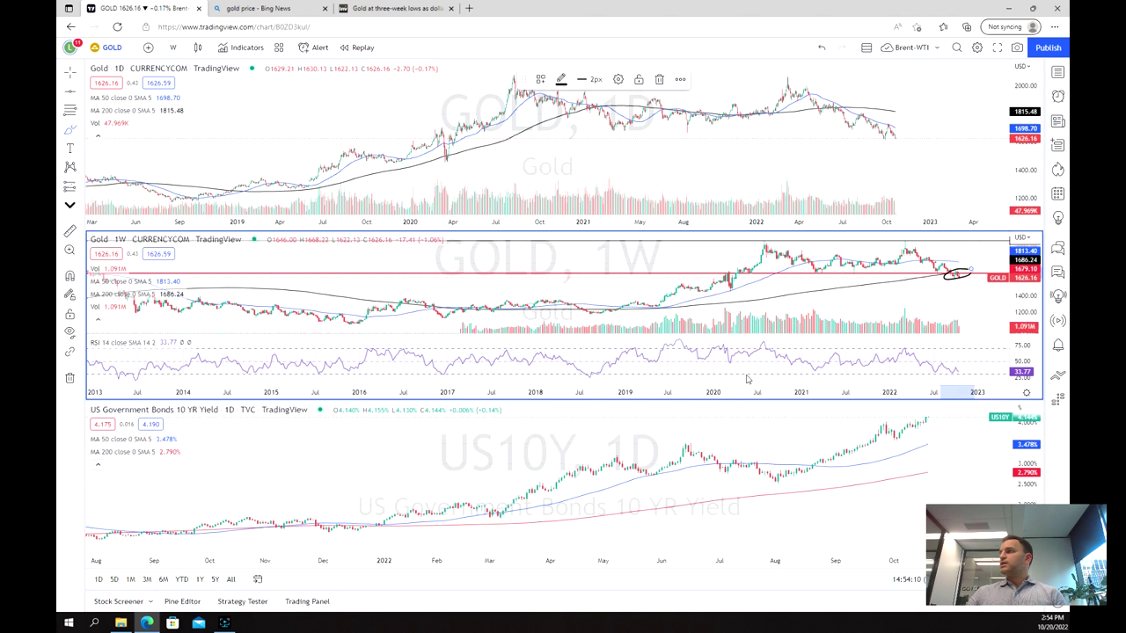
click(817, 133)
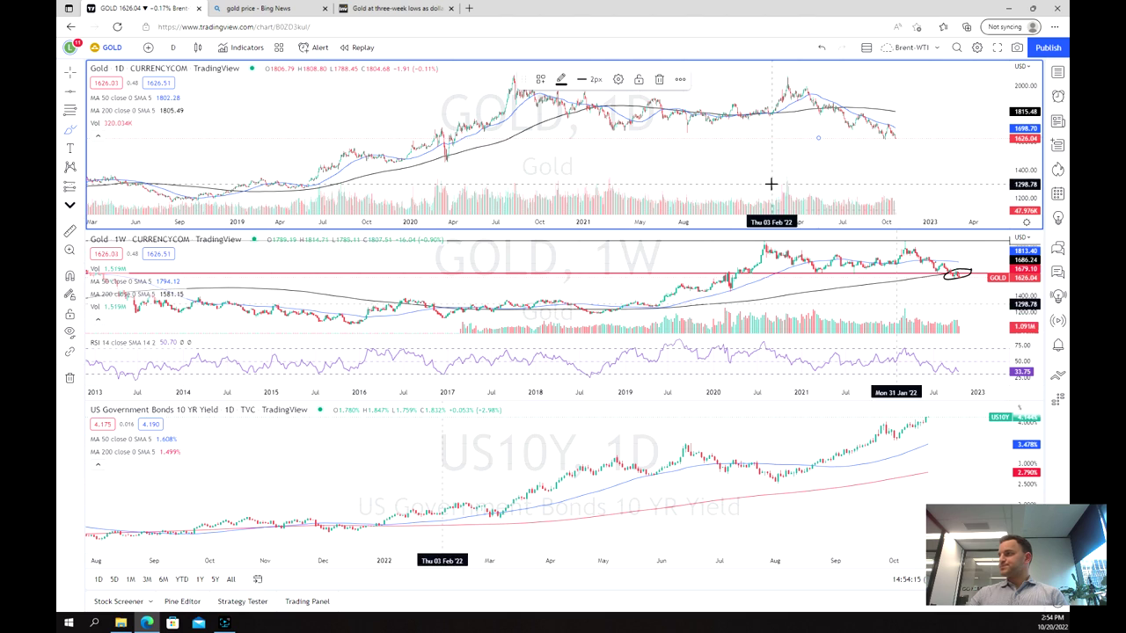
key(alt+Return)
scroll(756, 201, up, 5)
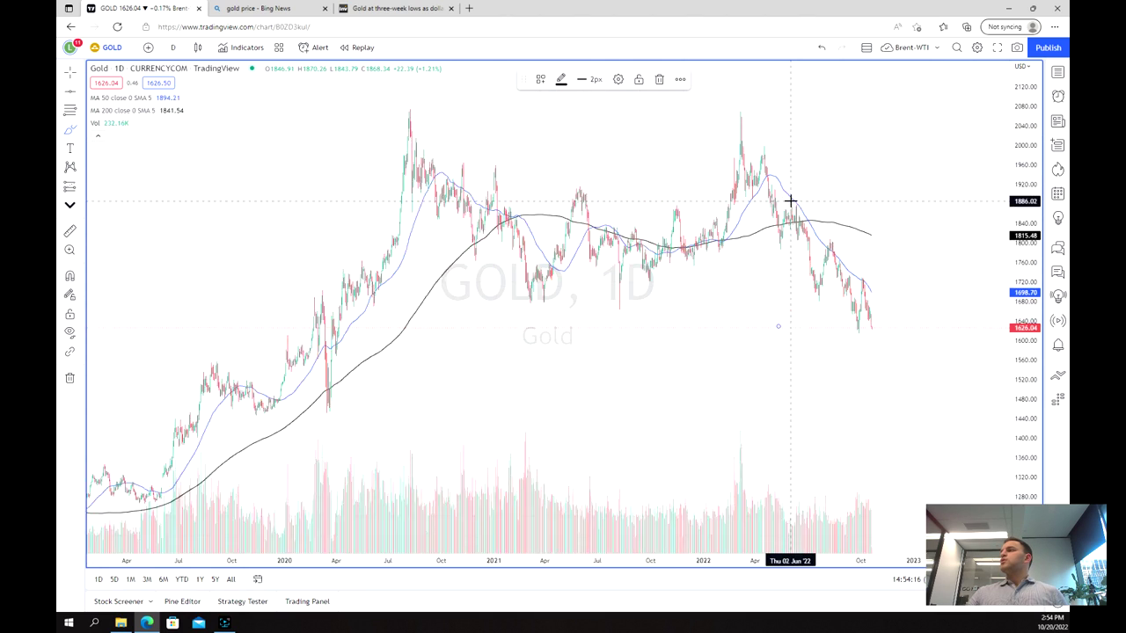
scroll(755, 201, down, 1)
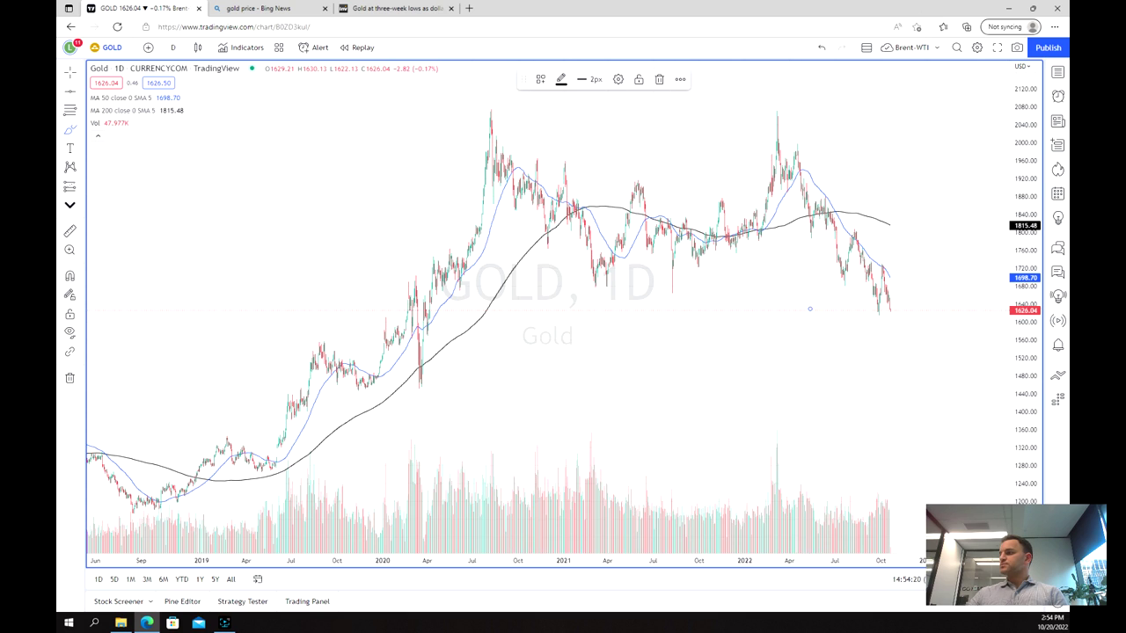
key(alt+Return)
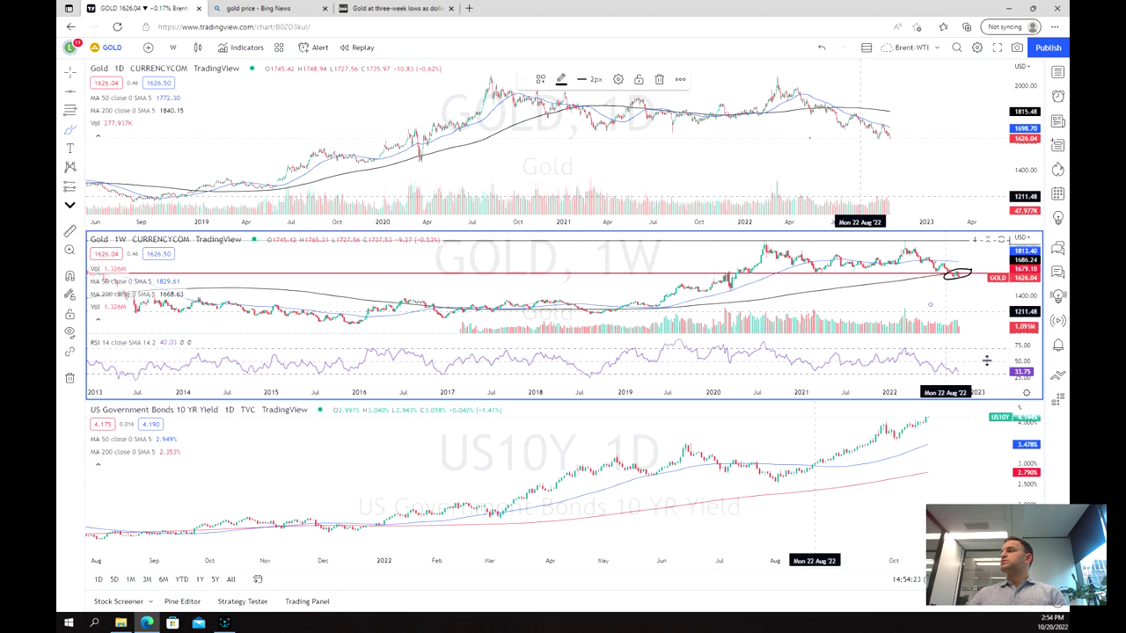
key(alt+Return)
scroll(573, 297, up, 5)
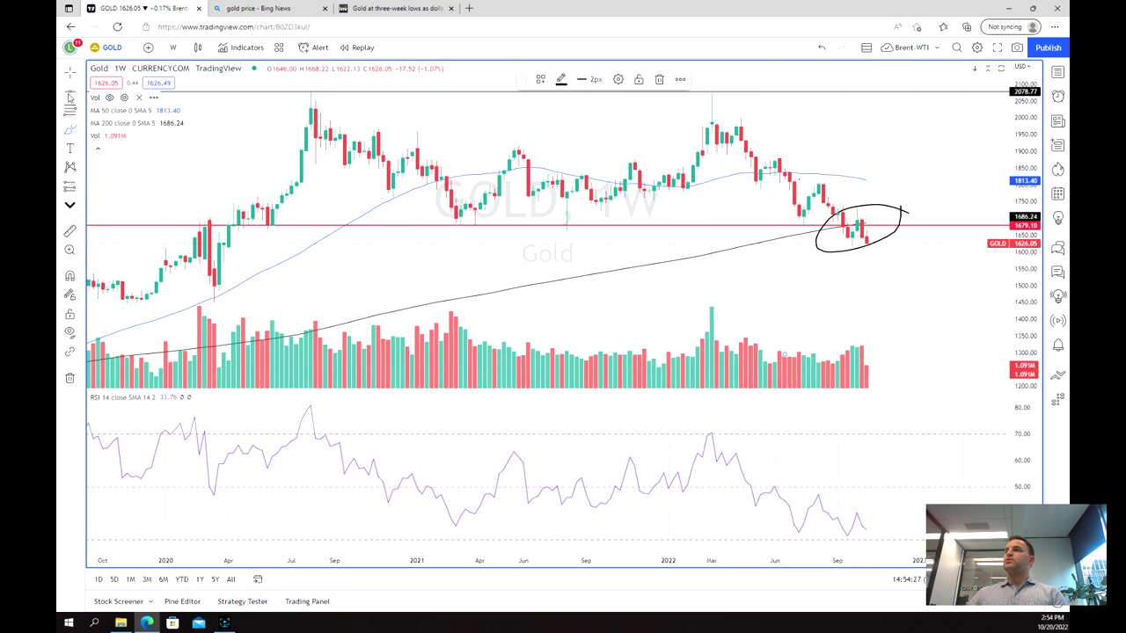
Step: Draw a descending parallel channel from the early-2022 high past the circled candles toward 1435.10
click(71, 98)
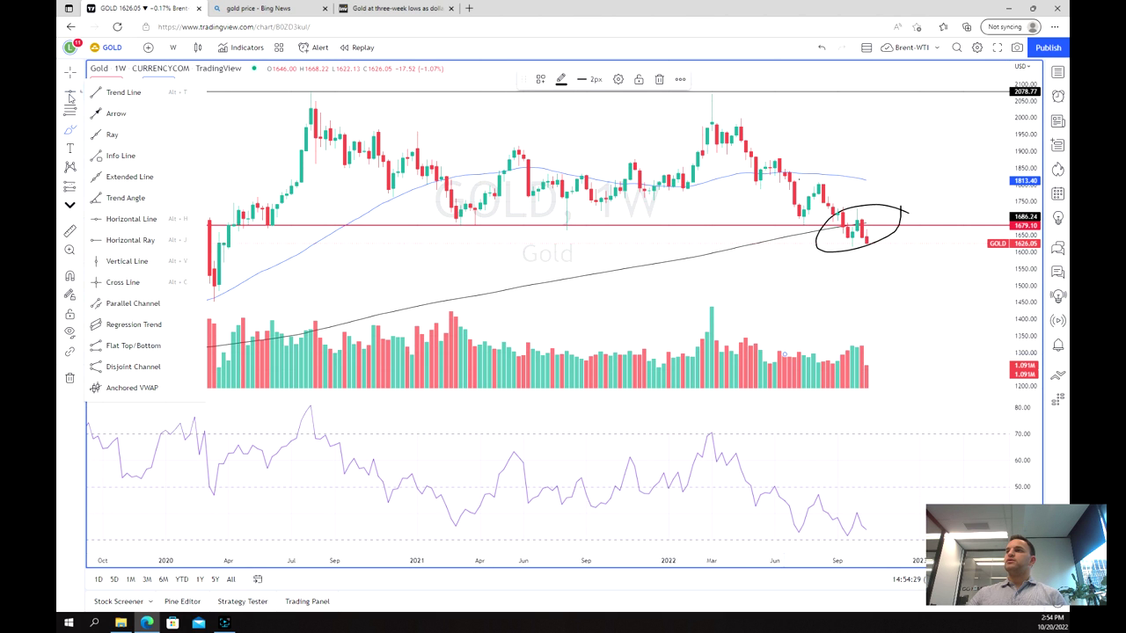
click(142, 307)
click(714, 94)
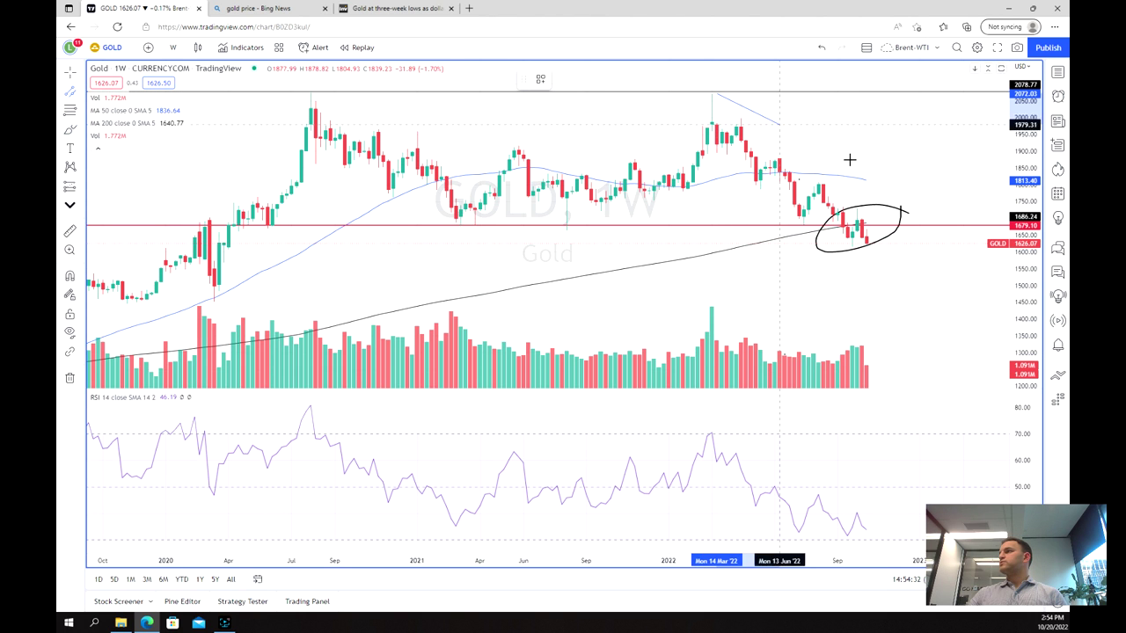
click(900, 243)
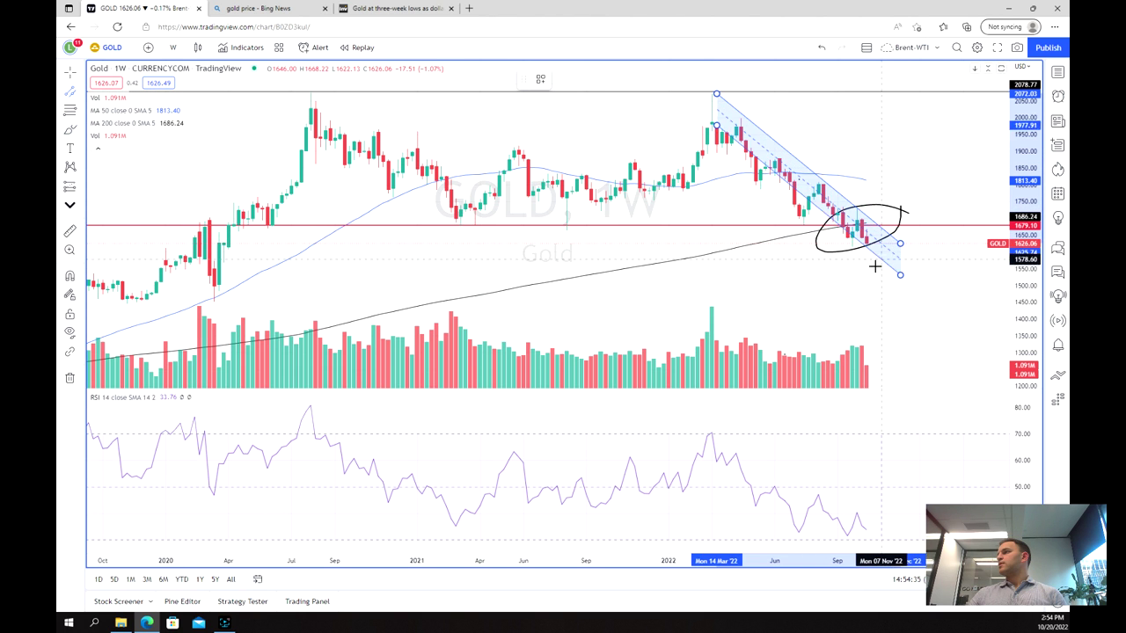
click(868, 284)
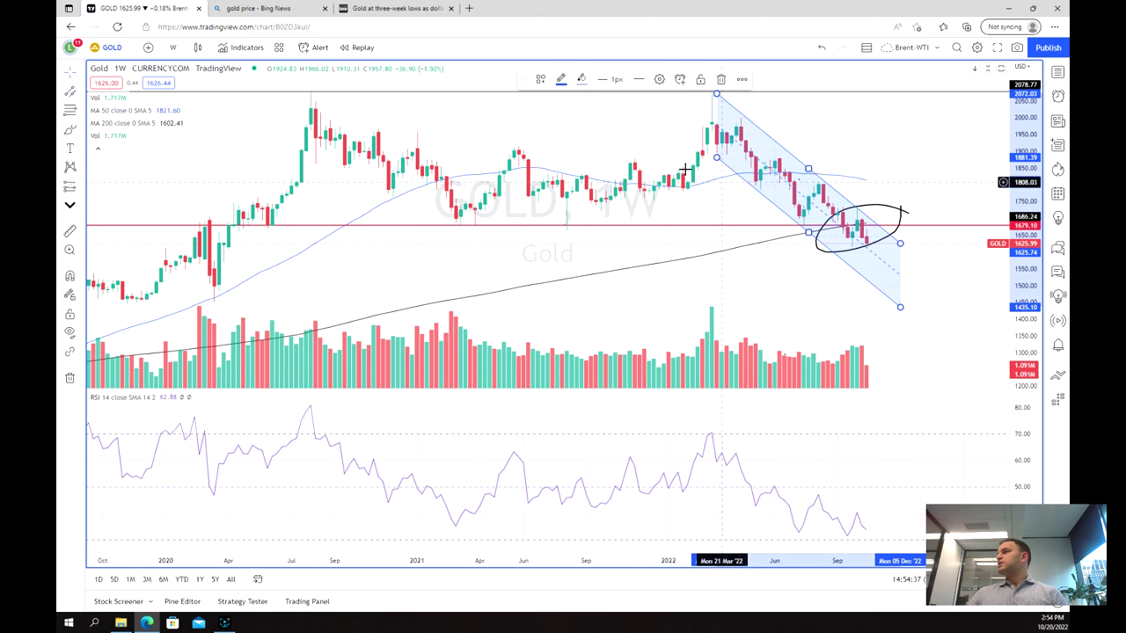
drag(717, 159, 690, 140)
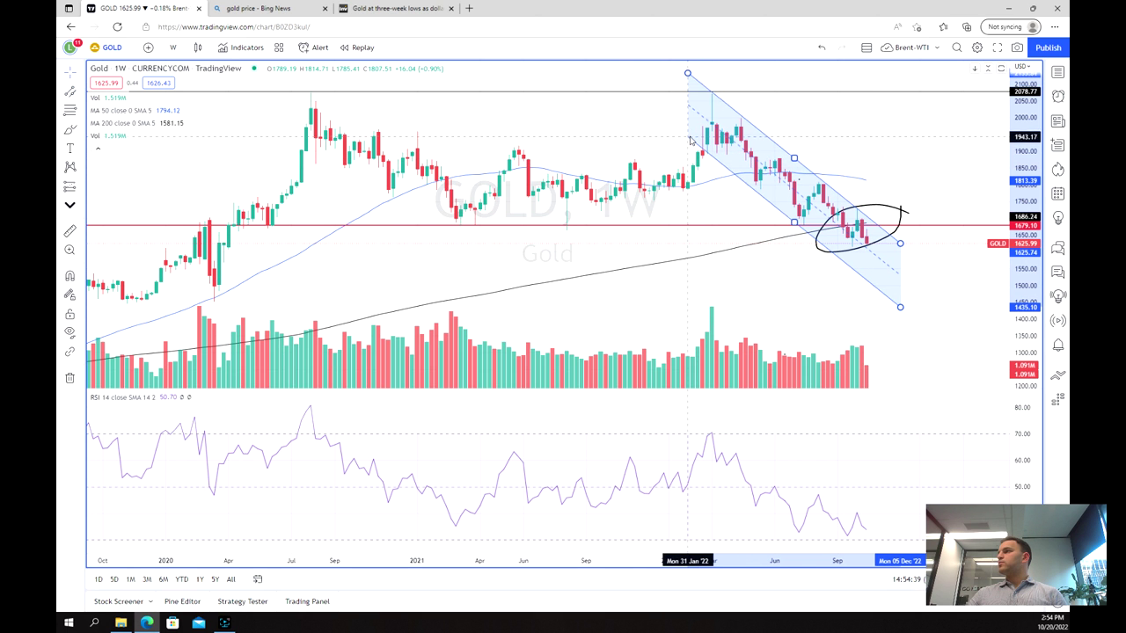
scroll(937, 273, up, 5)
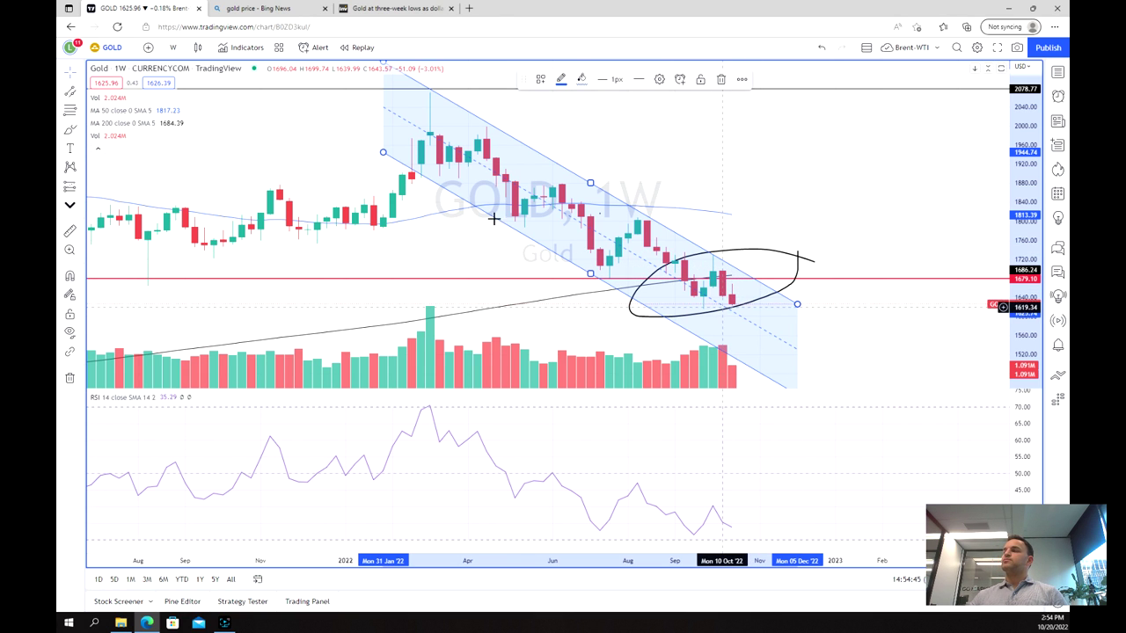
Step: Add a blue horizontal line at 1616.02, just below the 1625.95 weekly close
click(76, 90)
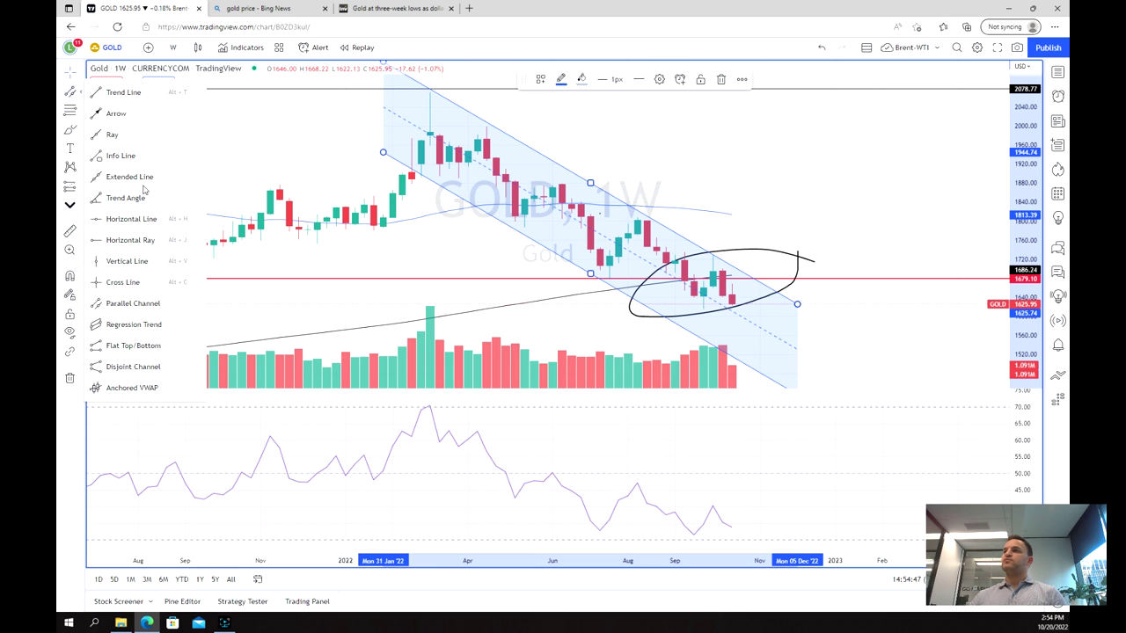
click(131, 219)
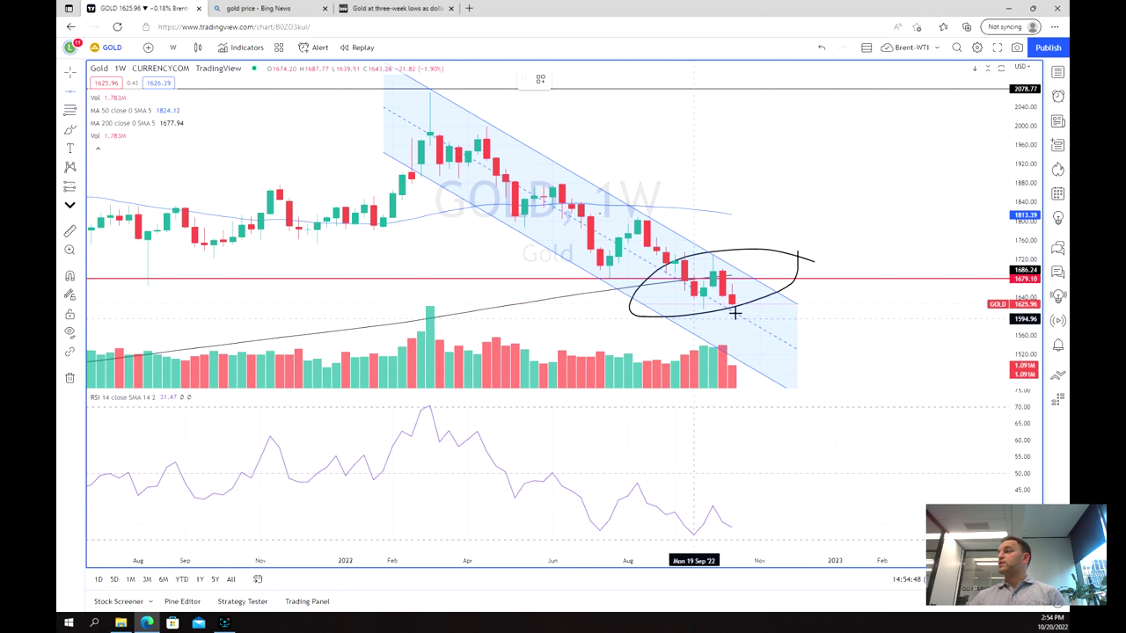
click(784, 308)
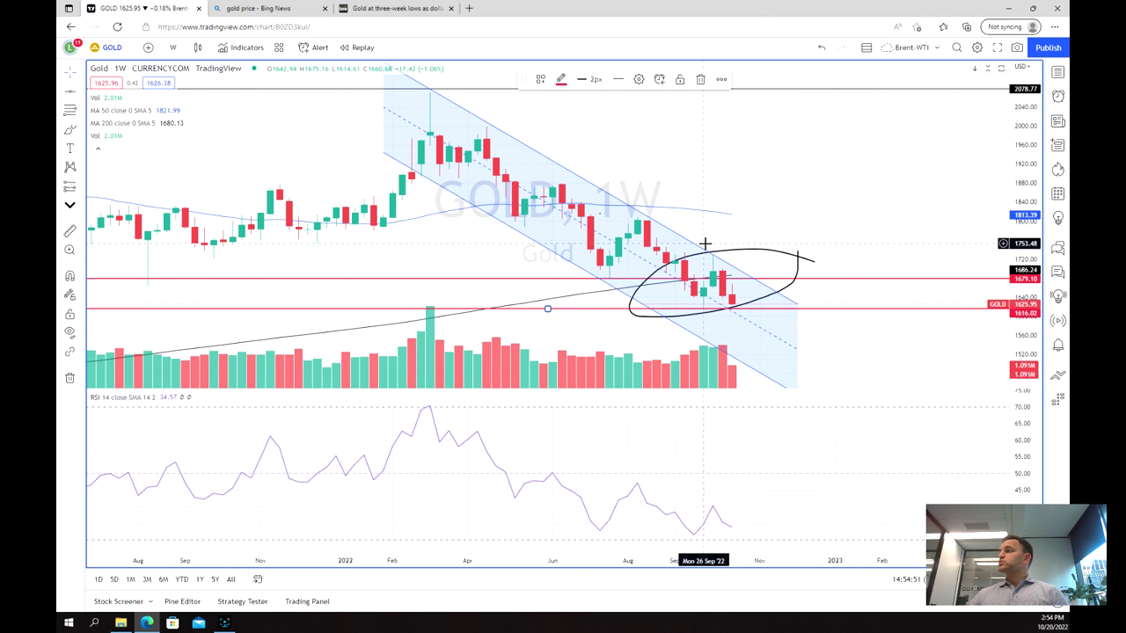
scroll(693, 245, down, 5)
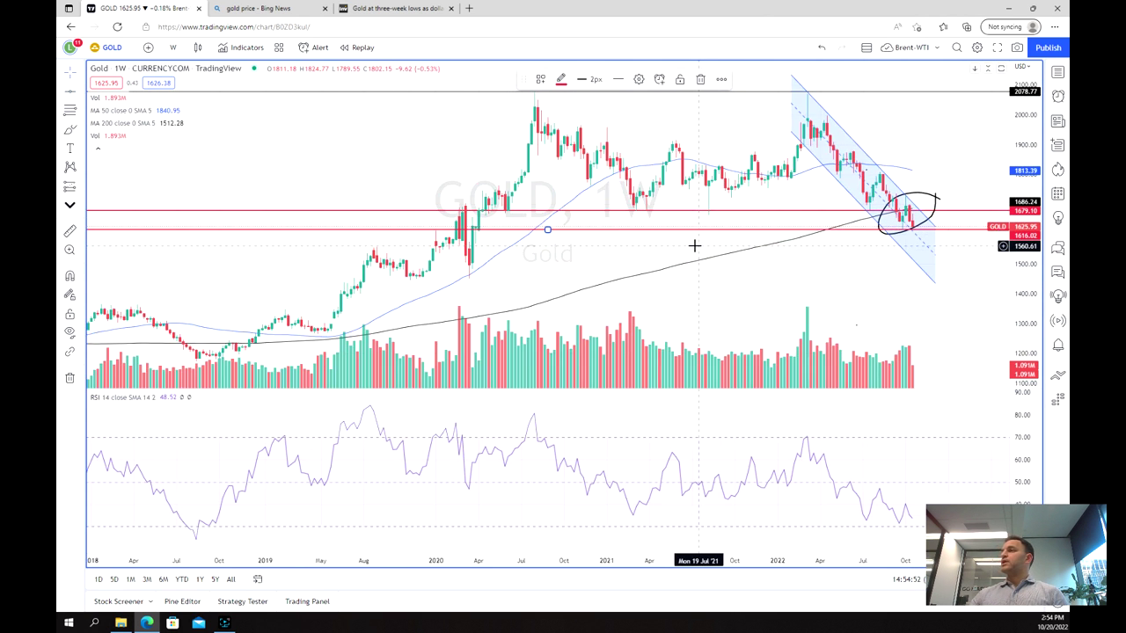
click(561, 79)
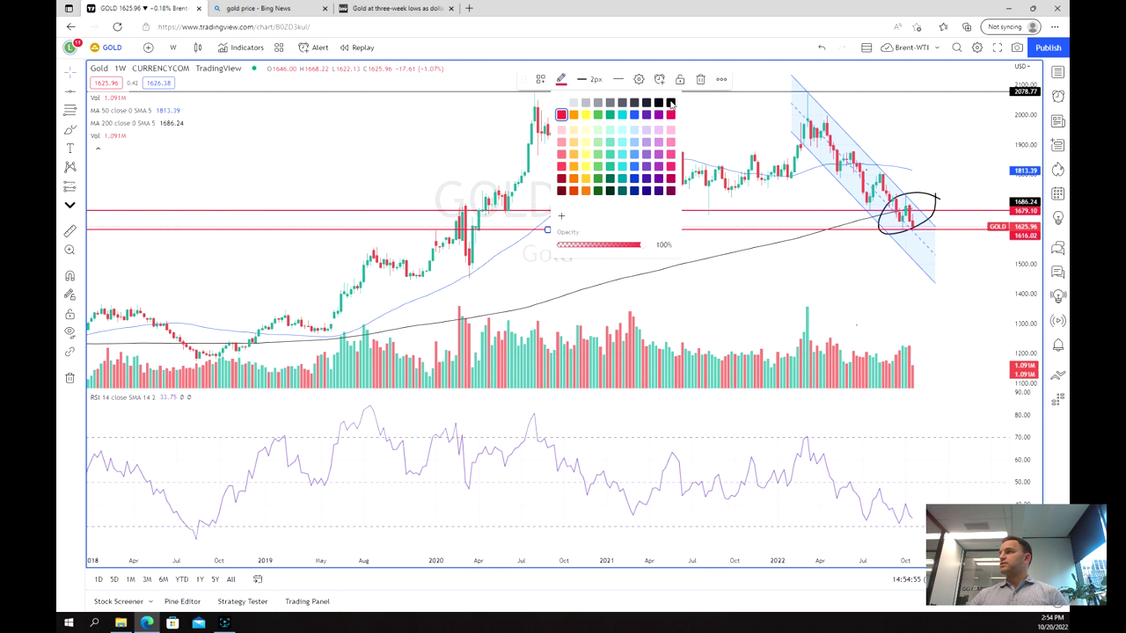
click(634, 115)
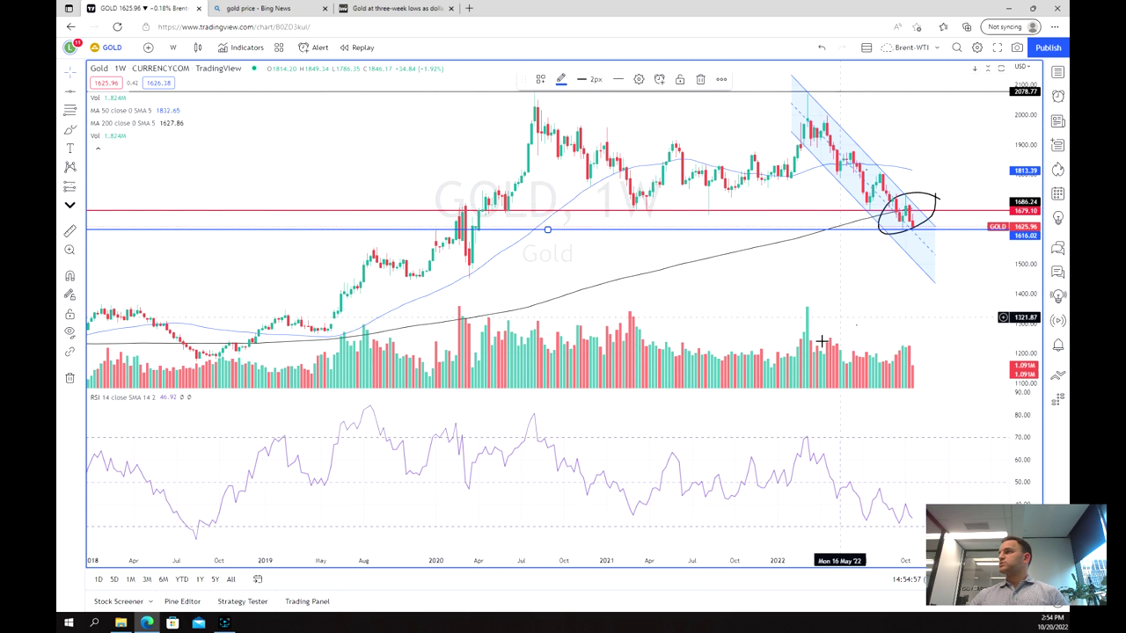
Step: Restore the three-chart layout, then maximize the daily Gold chart instead
key(alt+Return)
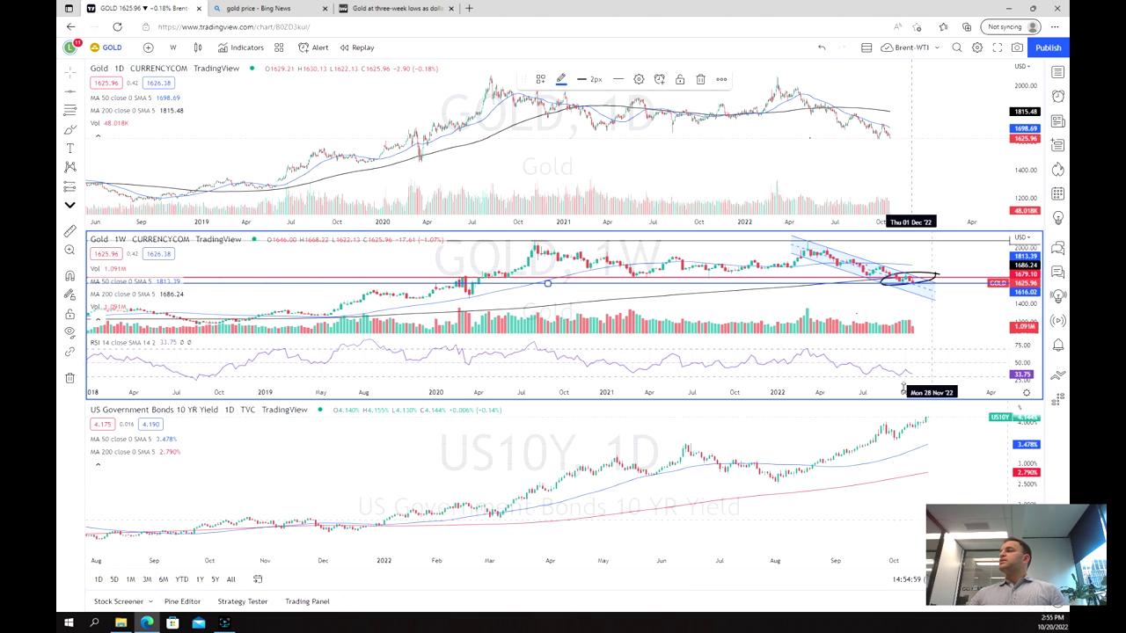
click(842, 165)
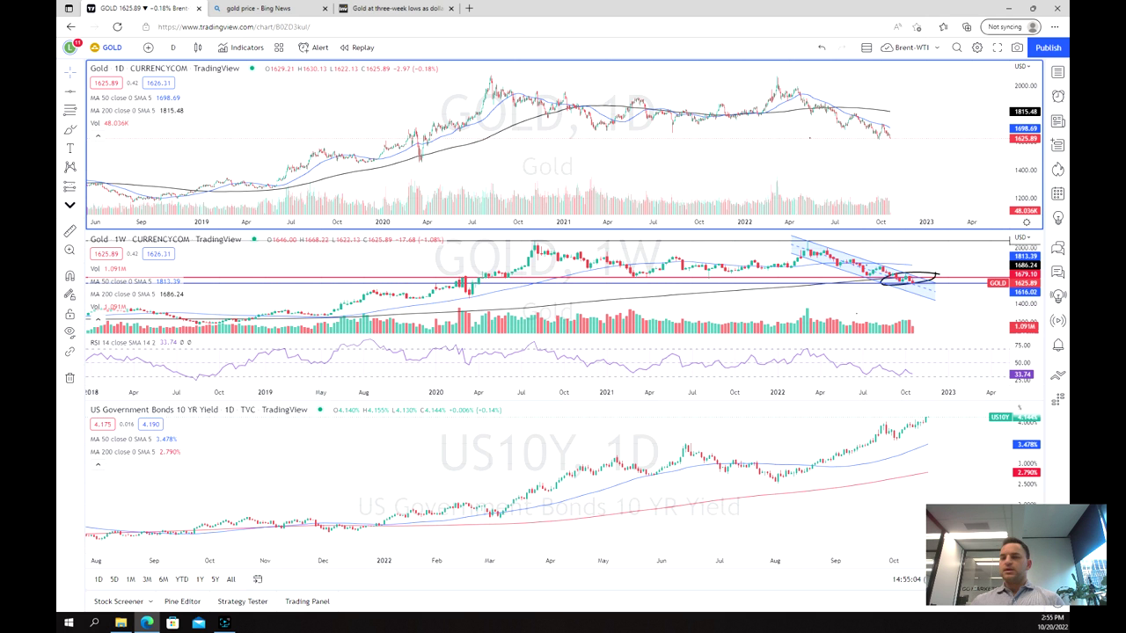
key(alt+Return)
scroll(691, 257, up, 3)
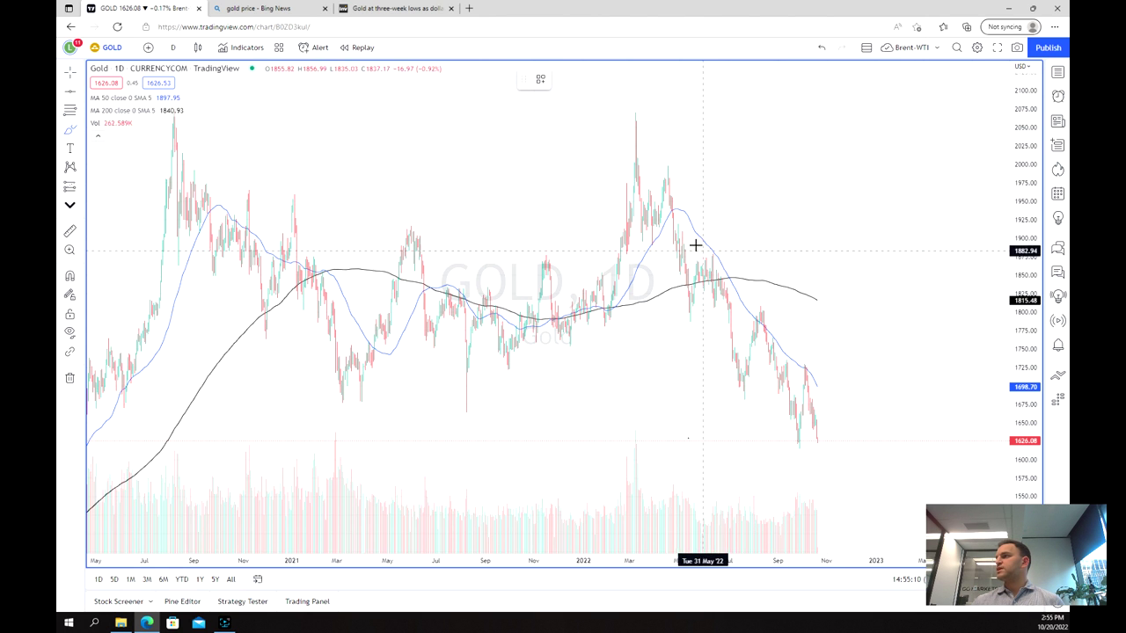
Step: Draw three freehand arcs over the successive lower highs, the last at the October 2022 high
drag(695, 249, 730, 254)
drag(747, 306, 772, 300)
mouse_move(799, 372)
mouse_down()
mouse_move(815, 348)
mouse_move(830, 357)
mouse_up()
scroll(835, 357, down, 3)
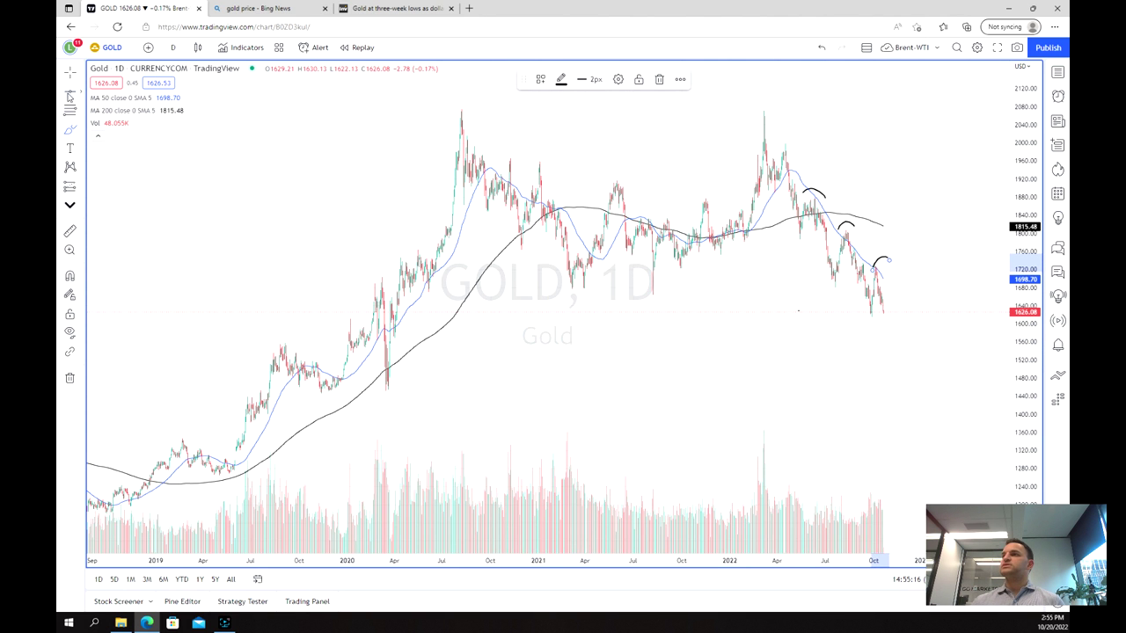
click(883, 380)
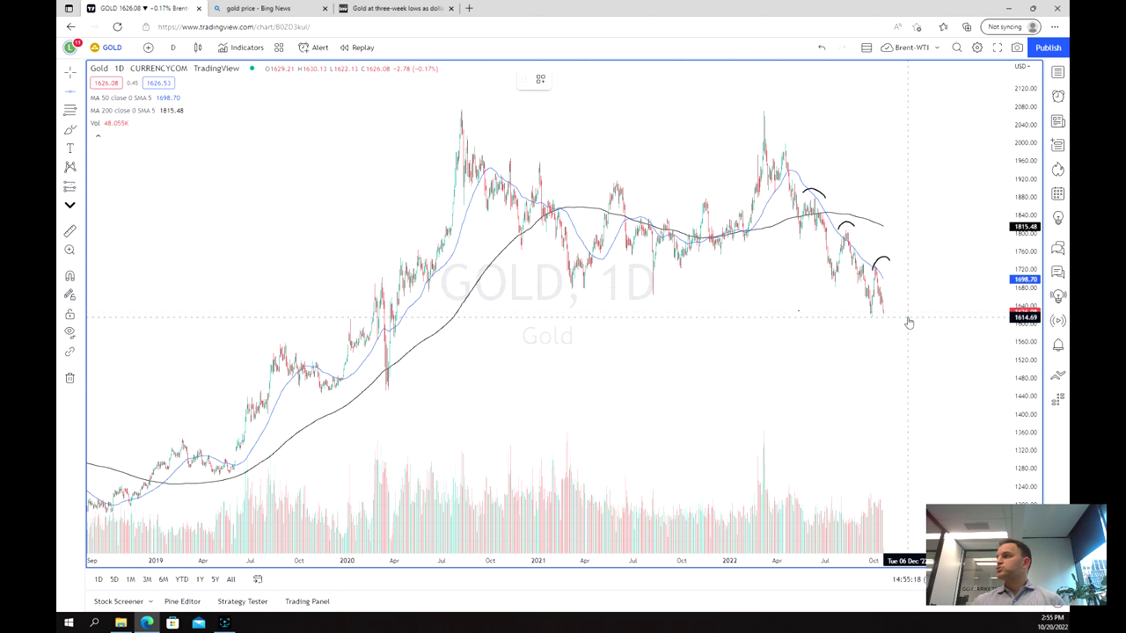
Step: Place a horizontal support line at 1614.69 with Alt+H and zoom into recent price action
key(alt+h)
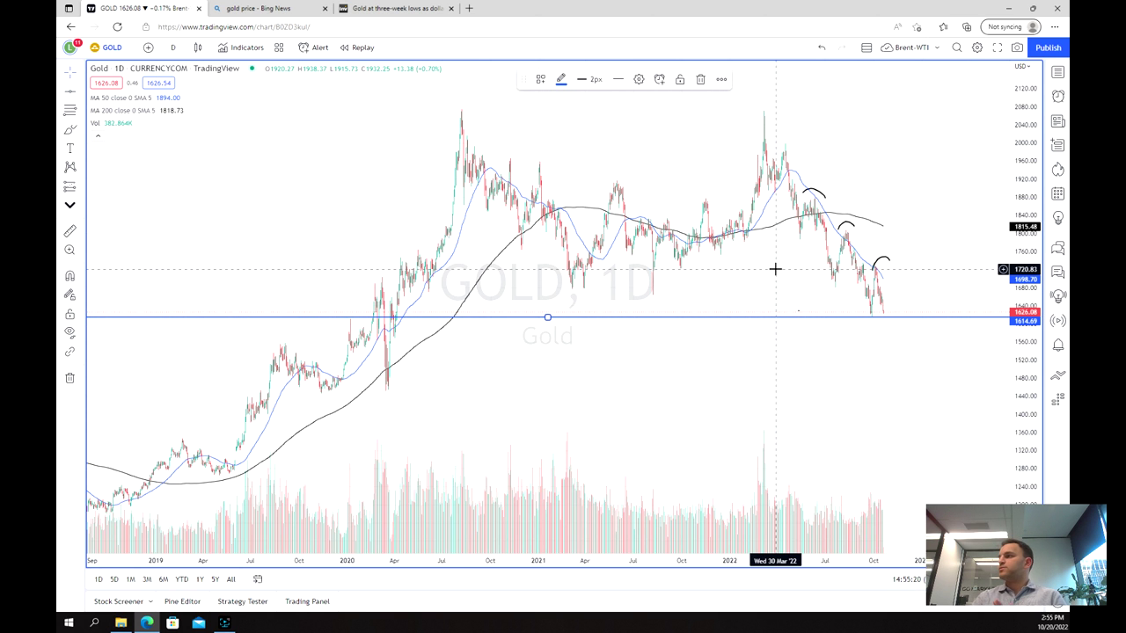
scroll(841, 311, up, 5)
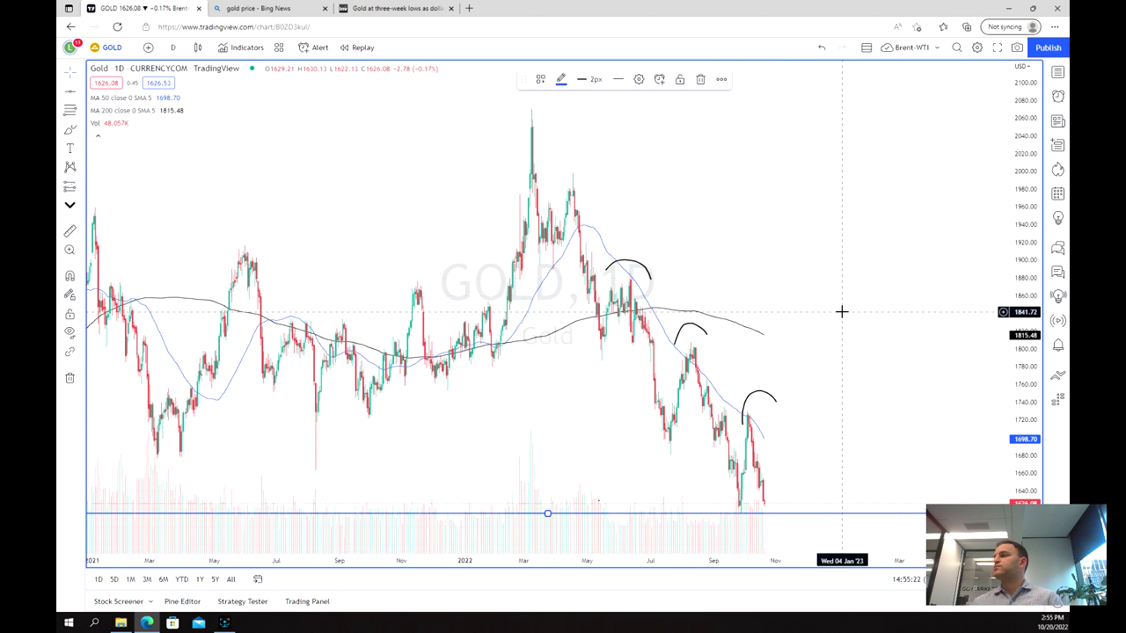
scroll(801, 455, up, 3)
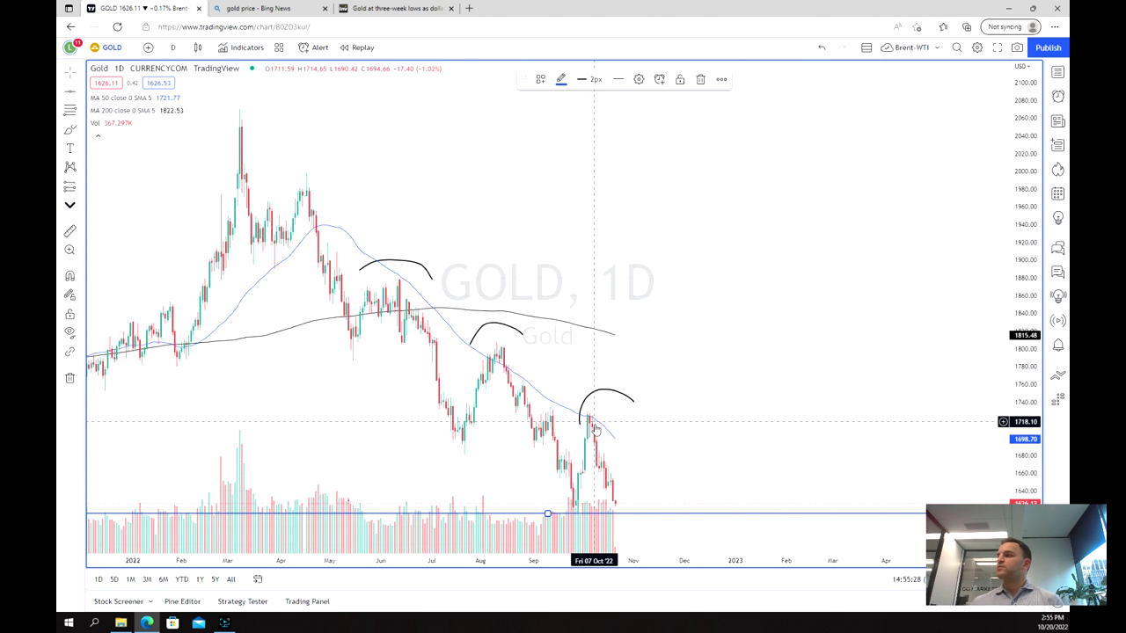
scroll(694, 452, down, 1)
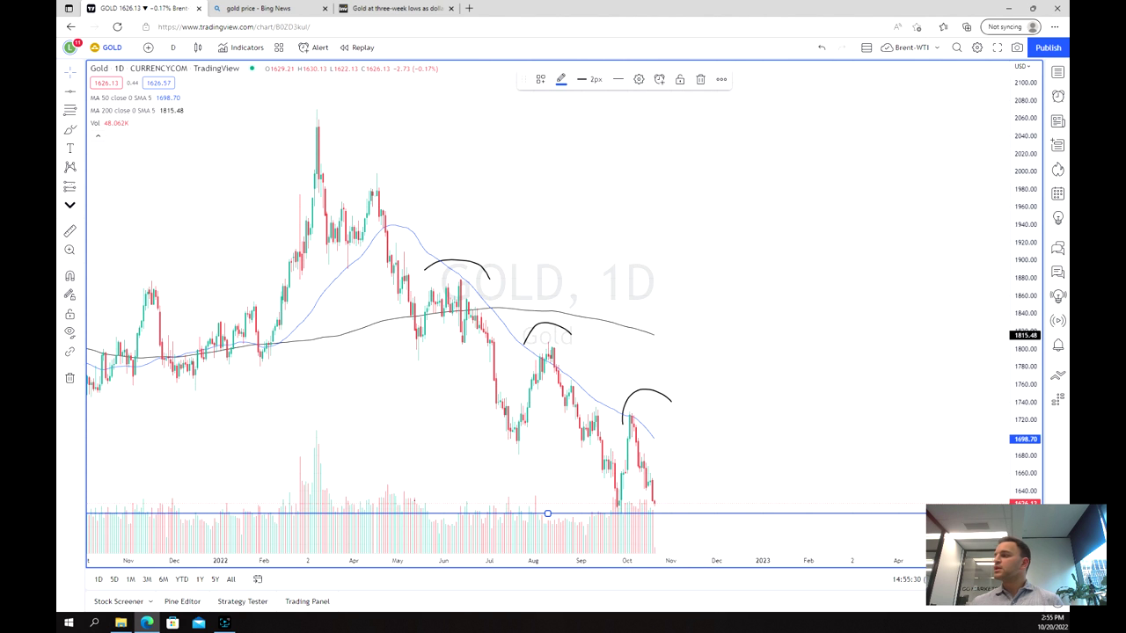
Step: In the three-chart layout, draw a US10Y trend line from the late-July 2022 low to about 4%
key(alt+Return)
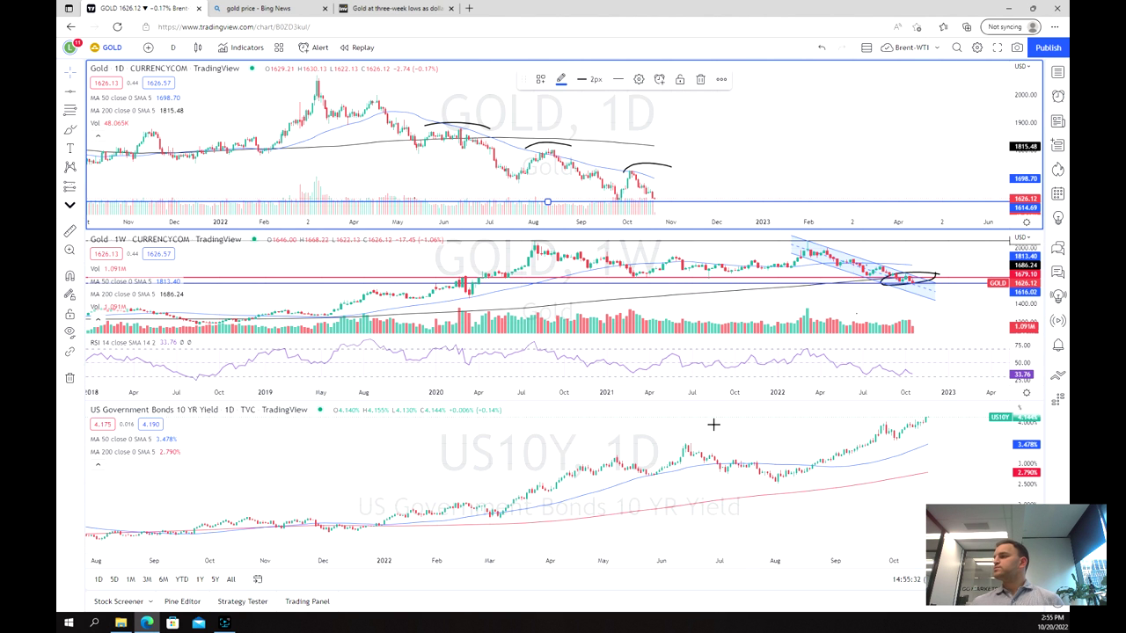
click(717, 422)
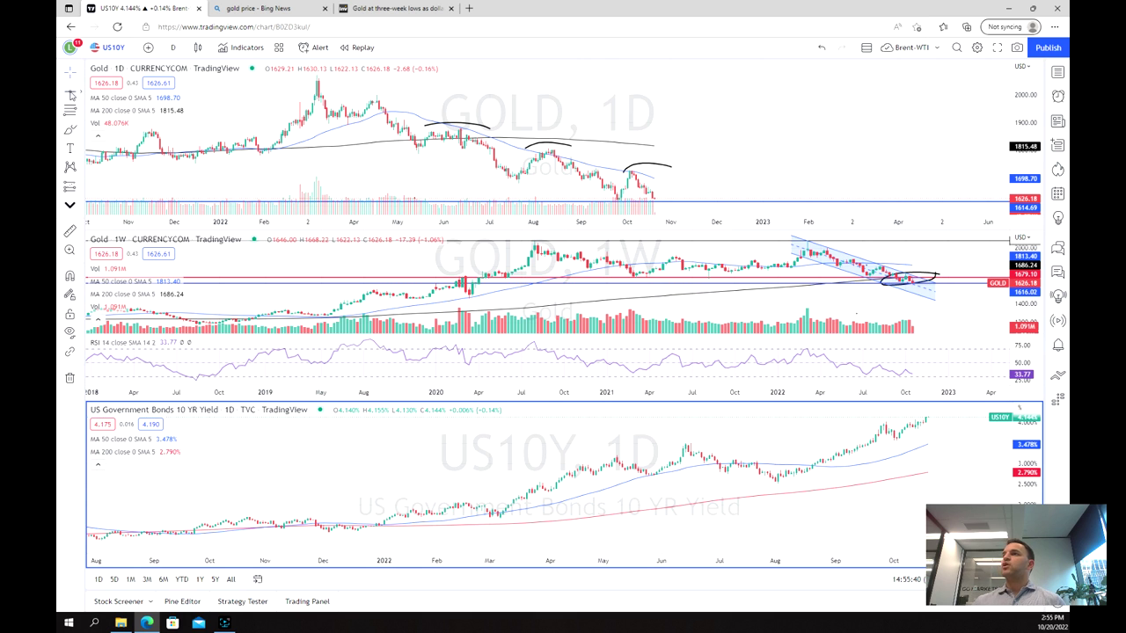
click(71, 94)
click(127, 92)
click(772, 490)
click(944, 423)
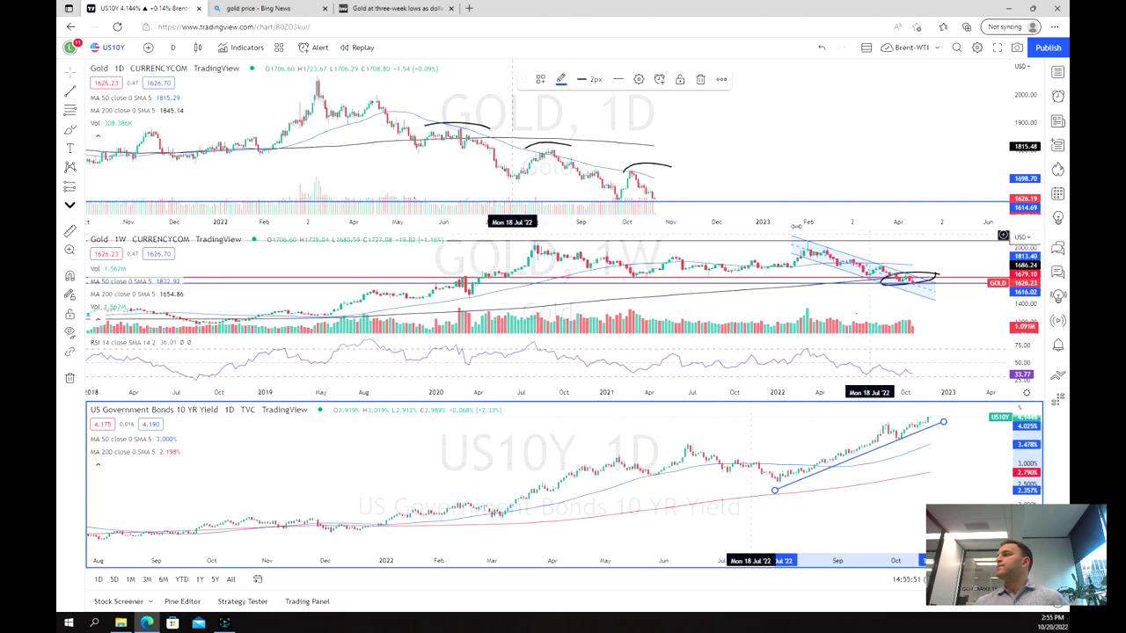
click(737, 252)
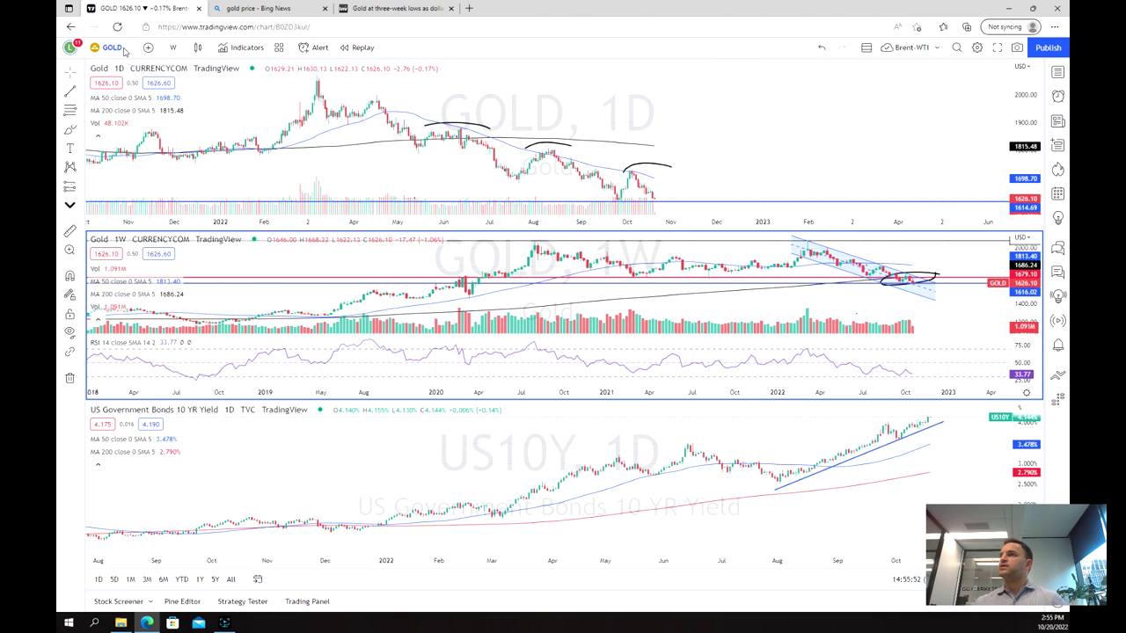
Step: Switch the middle Gold chart to the daily interval and adjust its zoom
click(173, 48)
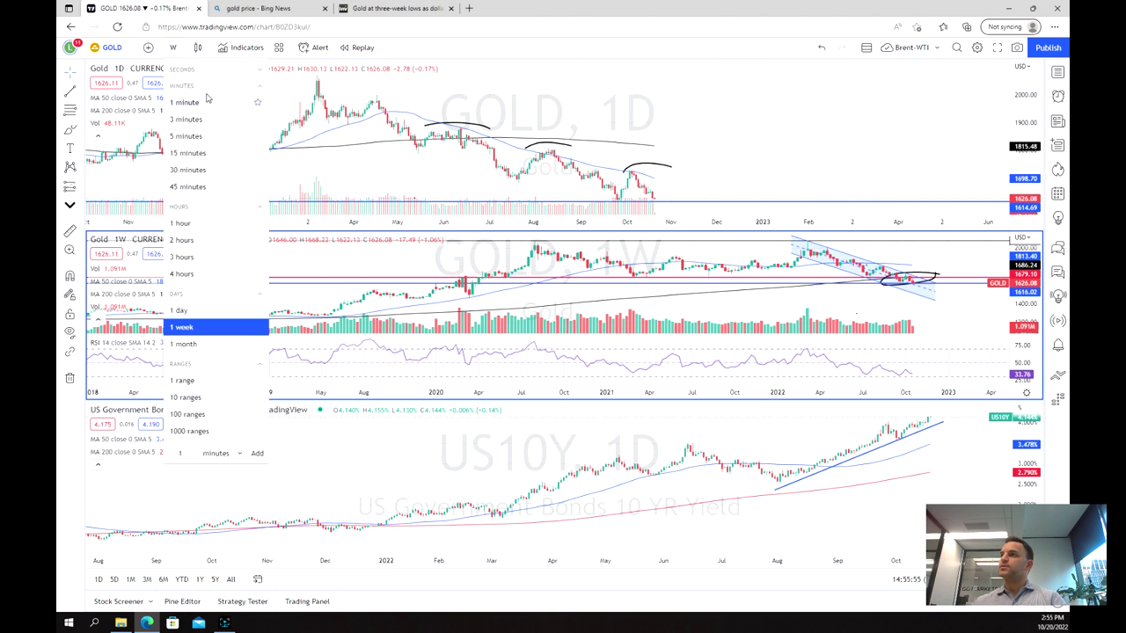
click(218, 309)
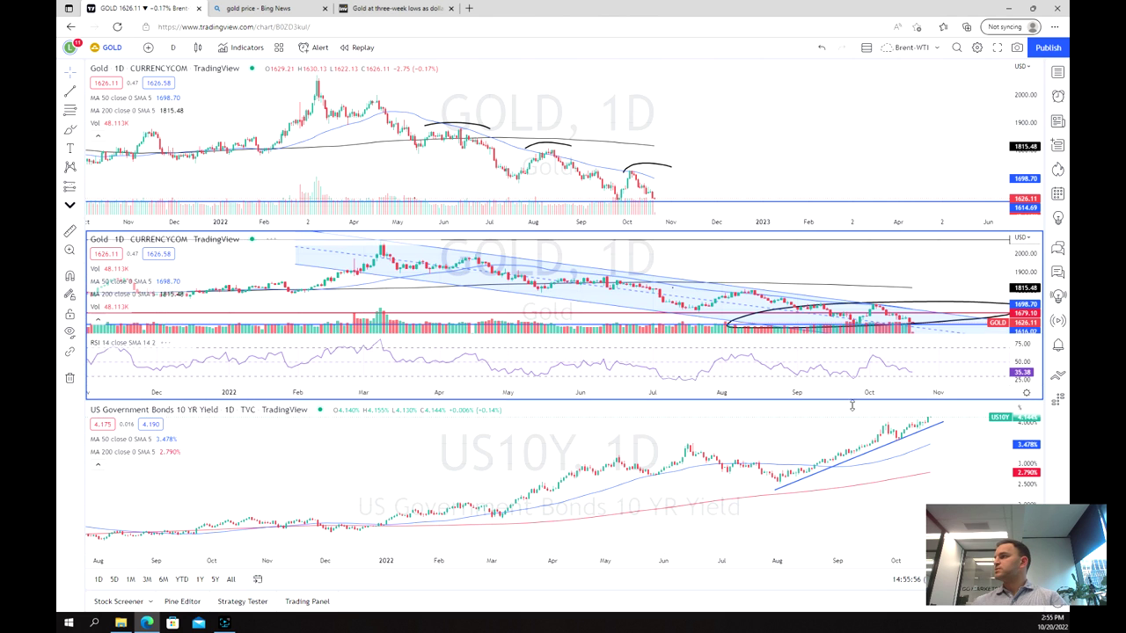
scroll(891, 286, down, 5)
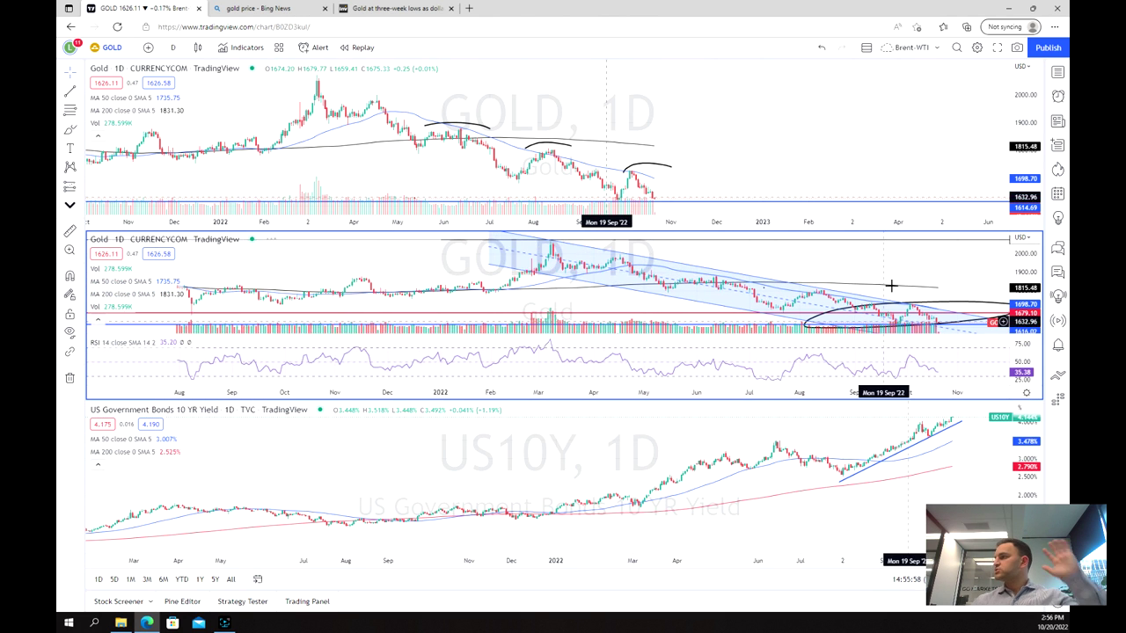
scroll(891, 286, down, 5)
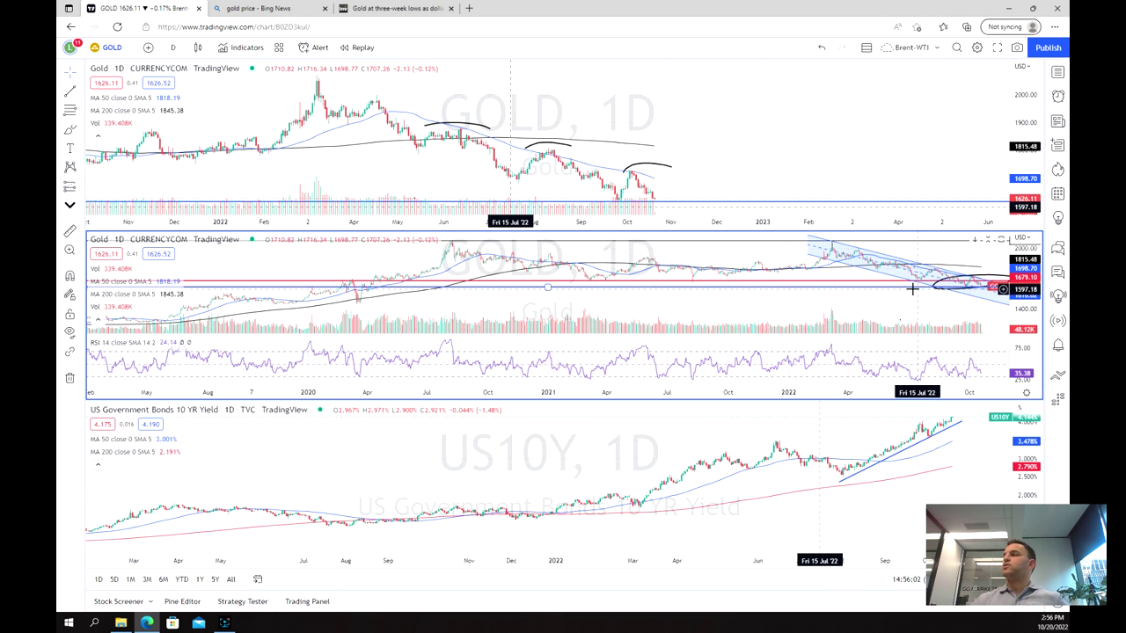
scroll(877, 458, up, 3)
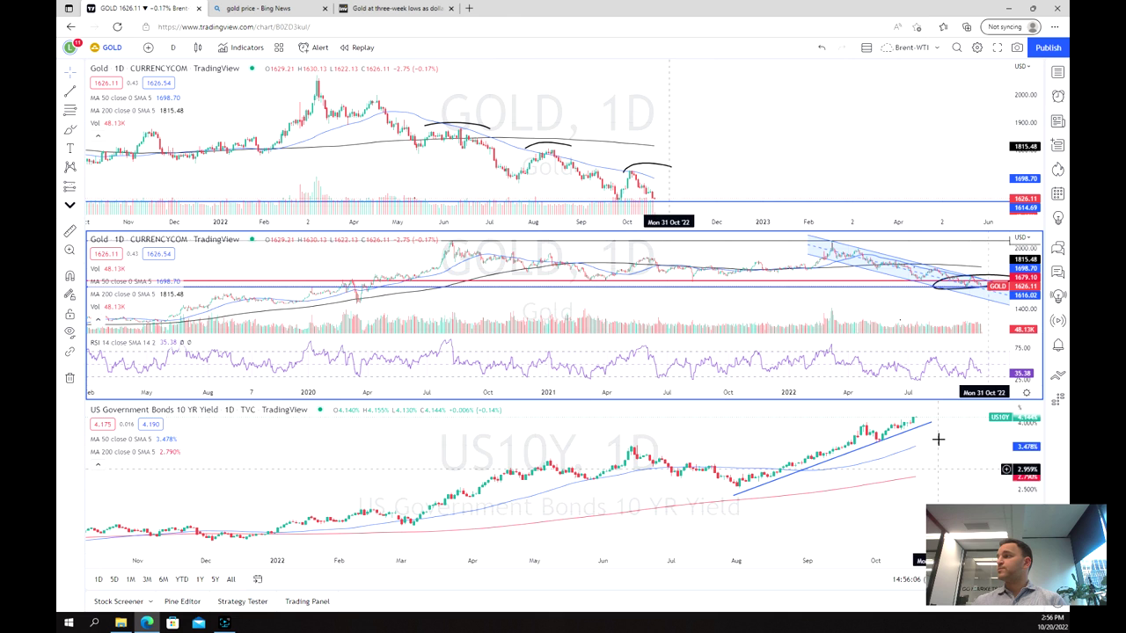
Step: Pan the US10Y and middle Gold charts toward recent dates, then maximize the Gold chart
drag(925, 467, 822, 476)
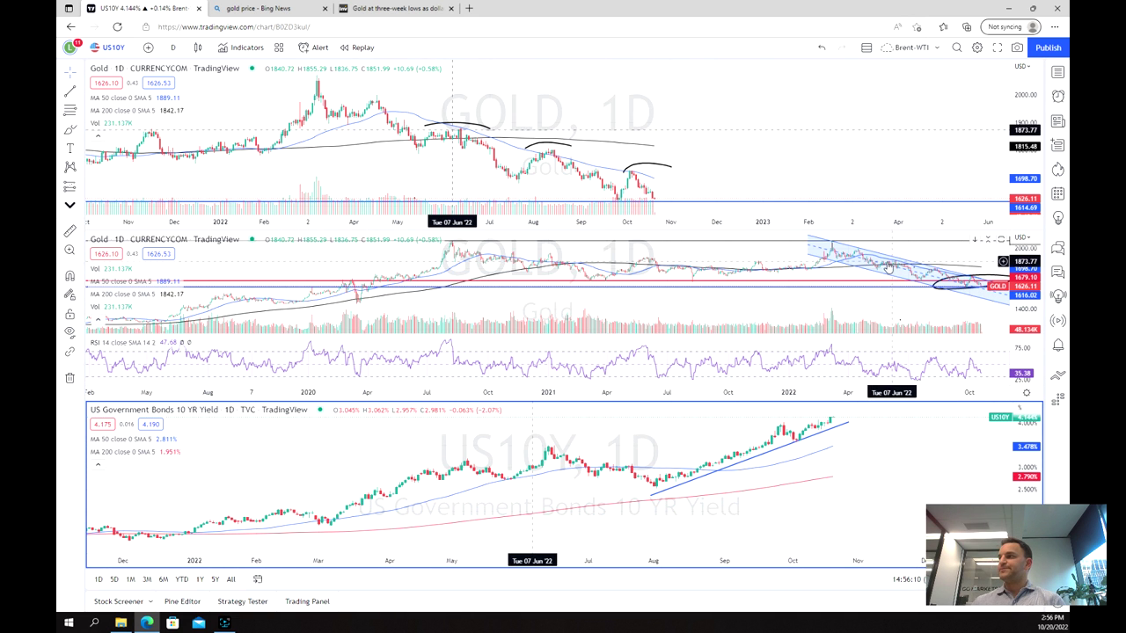
drag(765, 303, 641, 305)
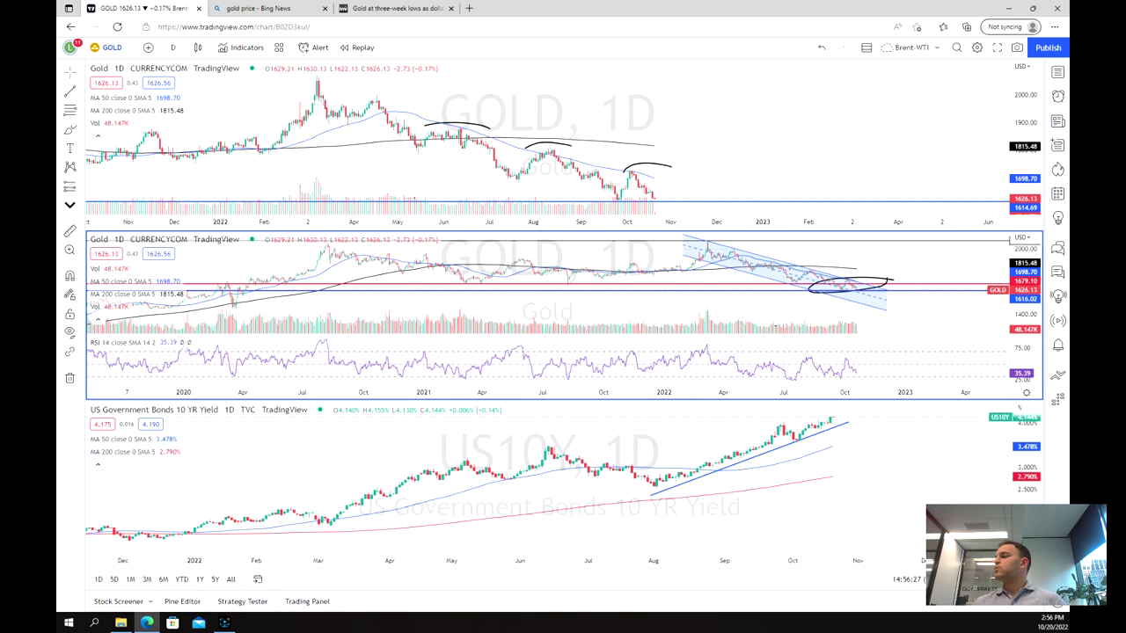
key(alt+Return)
Step: Add a horizontal support line at 1542.97 on the expanded daily Gold chart
scroll(678, 368, down, 5)
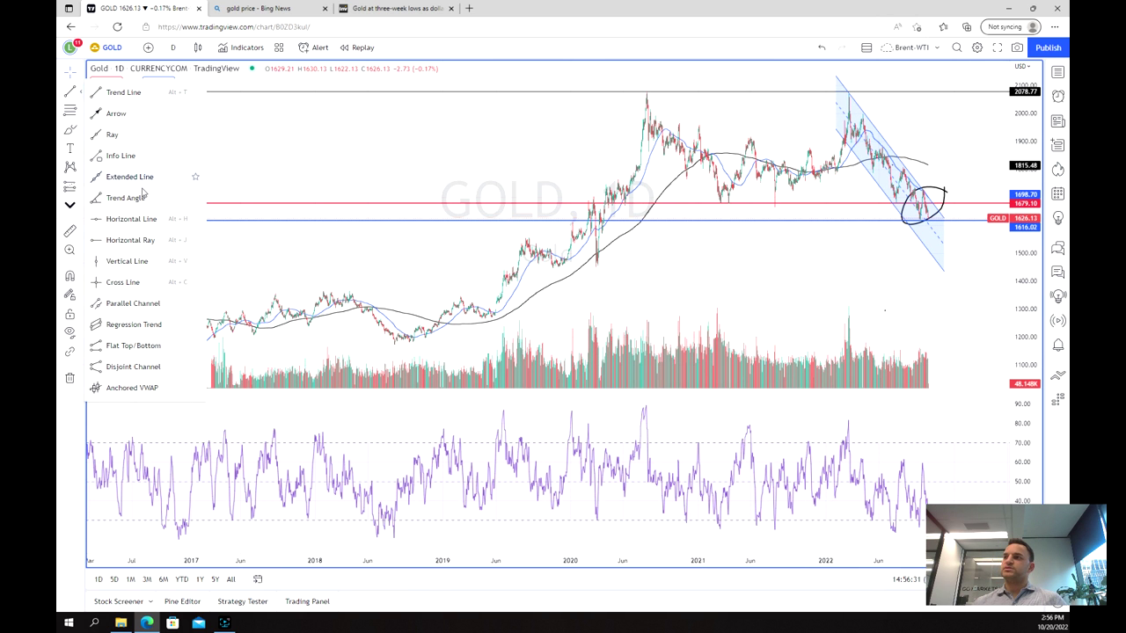
click(144, 218)
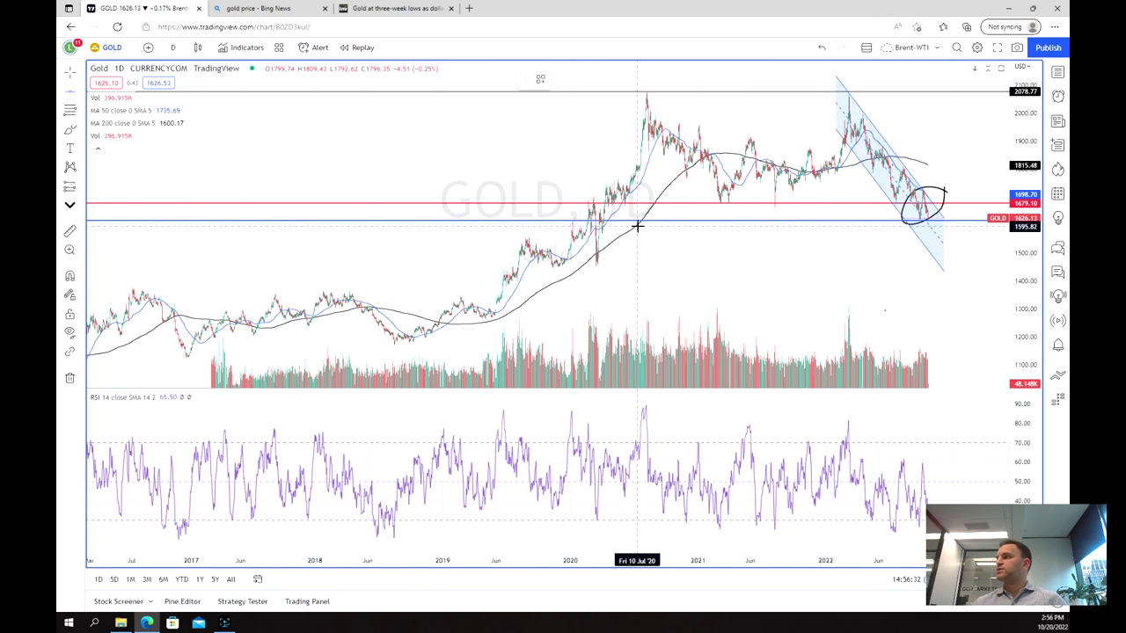
click(789, 220)
click(743, 240)
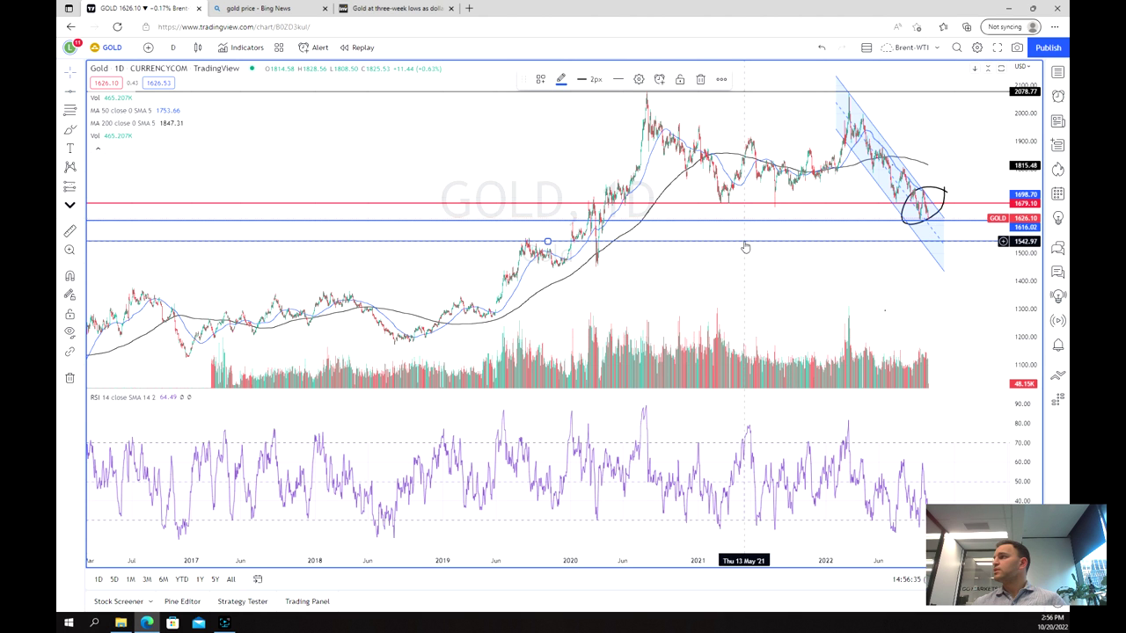
scroll(559, 283, down, 4)
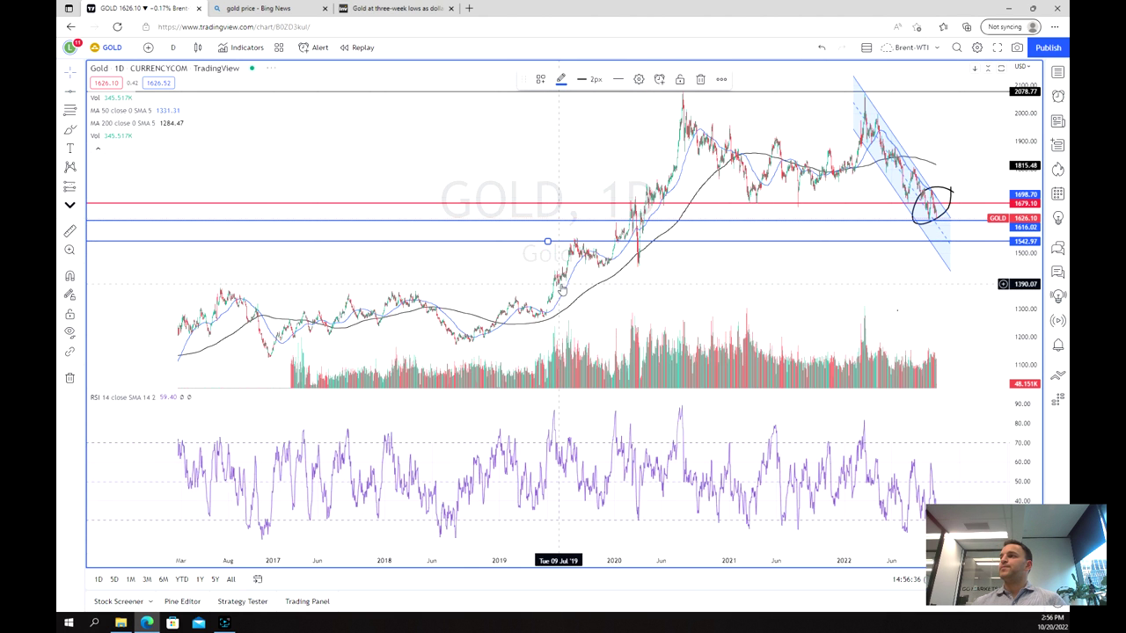
scroll(561, 282, down, 2)
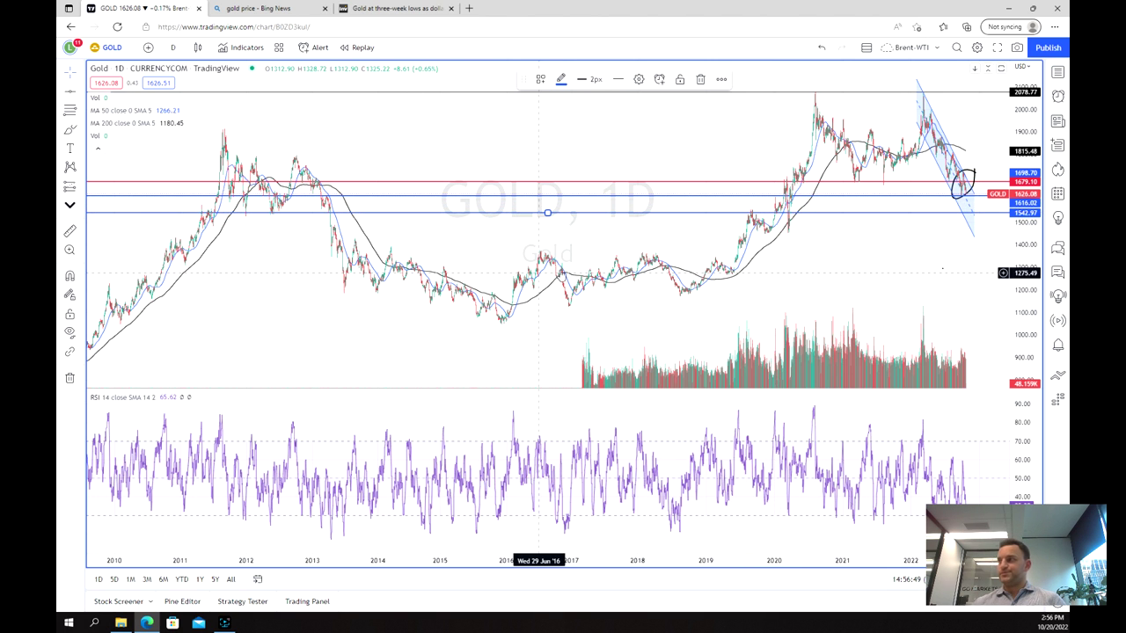
scroll(560, 264, up, 5)
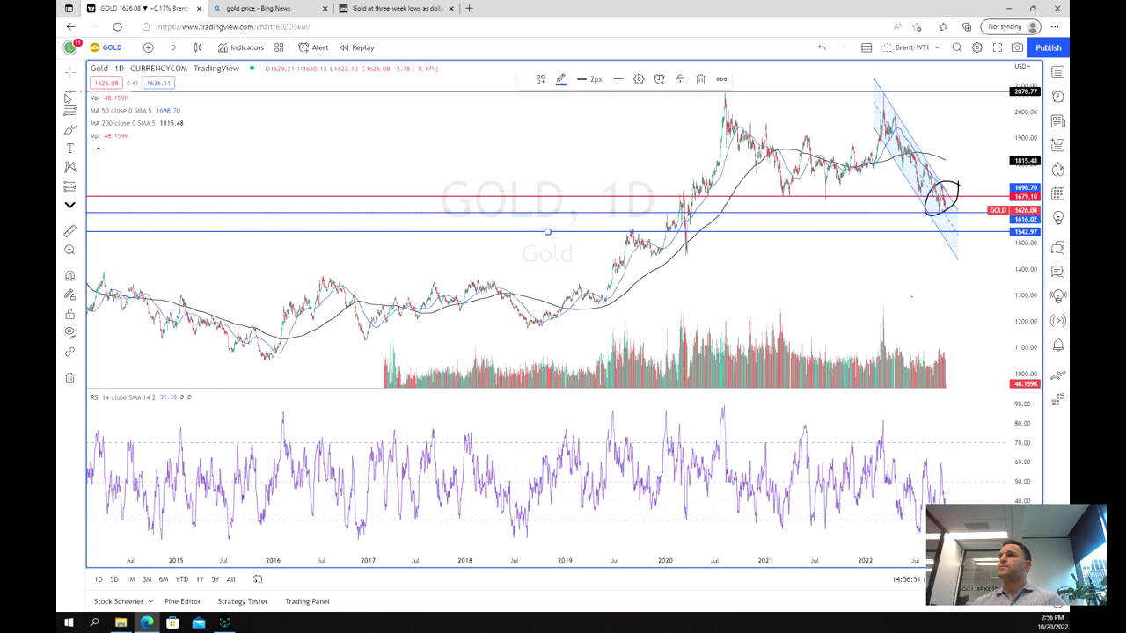
Step: Add a second horizontal support line at 1454.63 beneath the circled recent candles
click(727, 252)
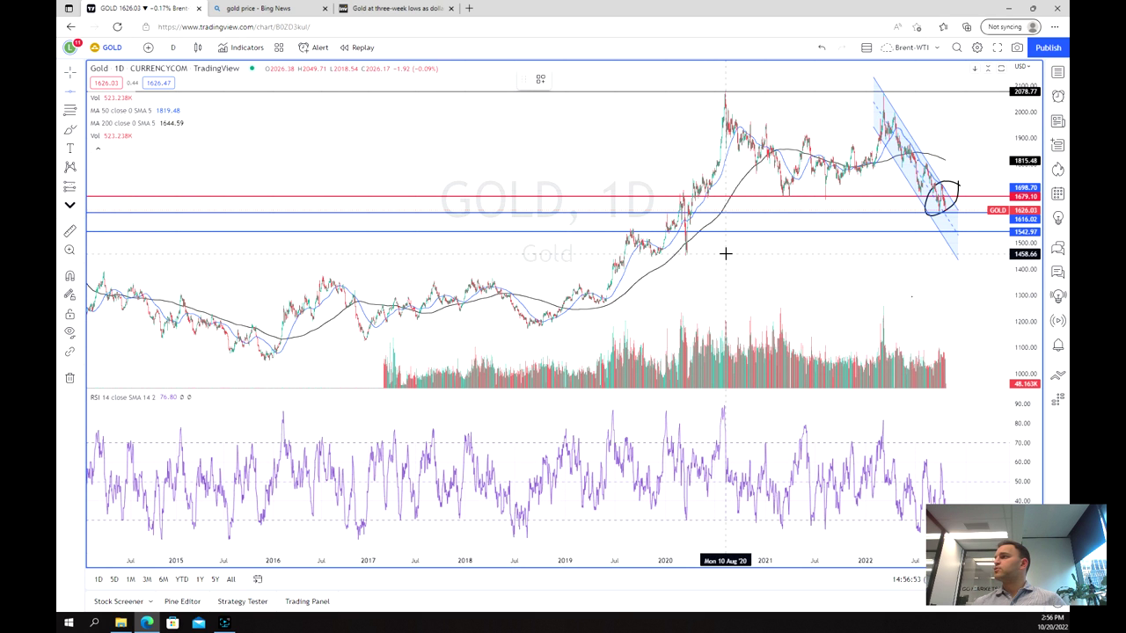
click(726, 254)
scroll(658, 287, down, 1)
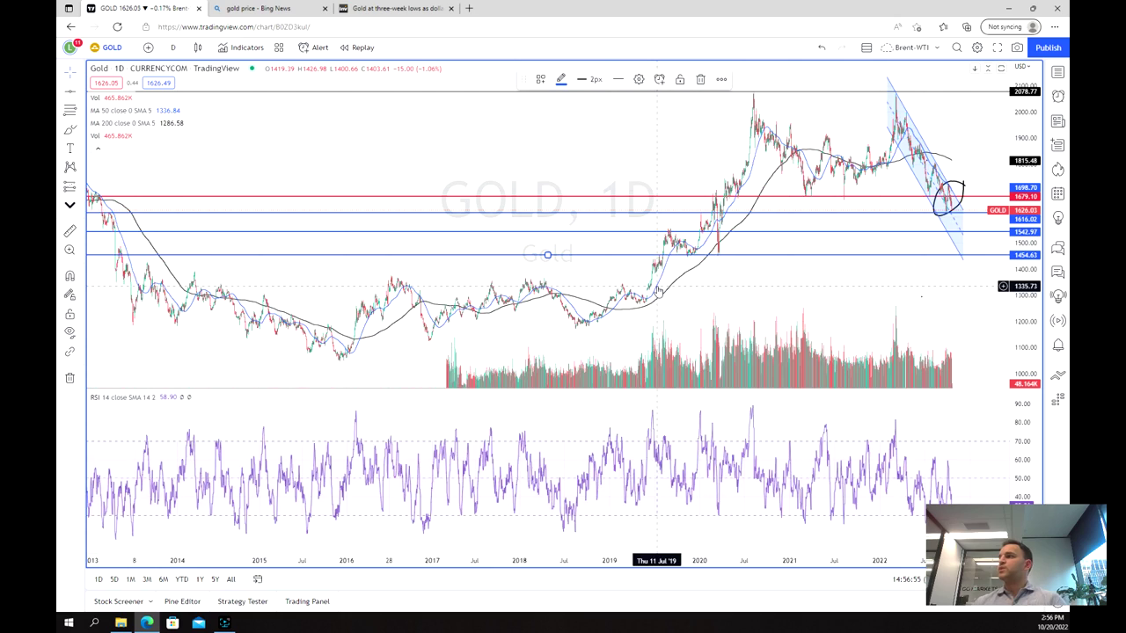
scroll(658, 287, down, 2)
scroll(691, 294, up, 4)
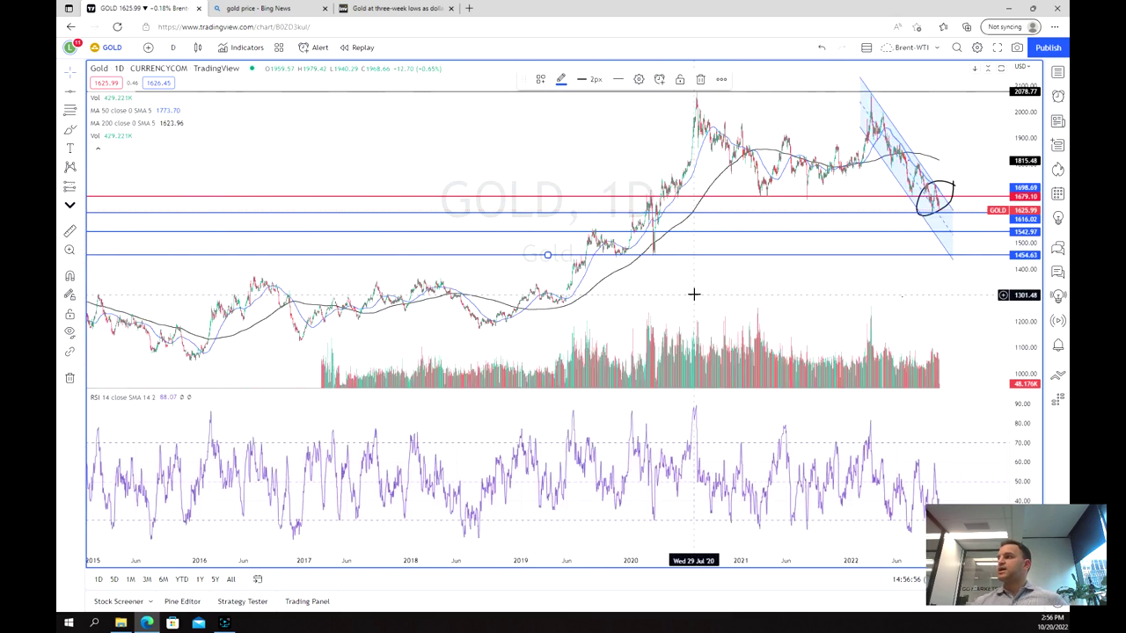
scroll(694, 294, up, 3)
Step: Extend the descending channel down-right and brush a zigzag path from the ellipse toward 1454.63 support
drag(909, 231, 938, 240)
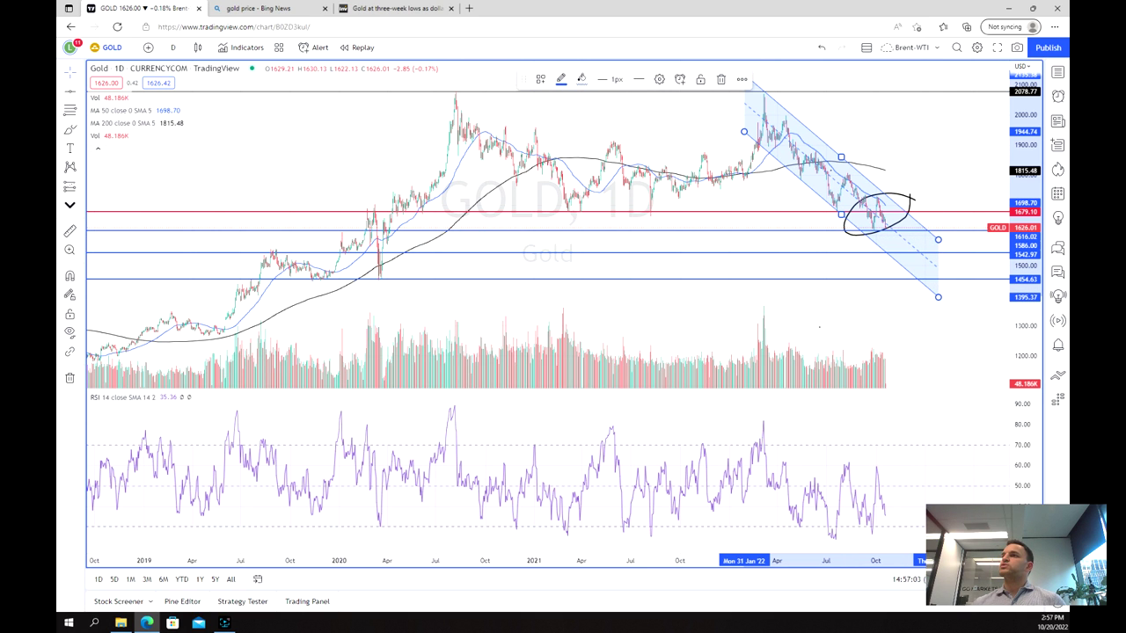
click(70, 132)
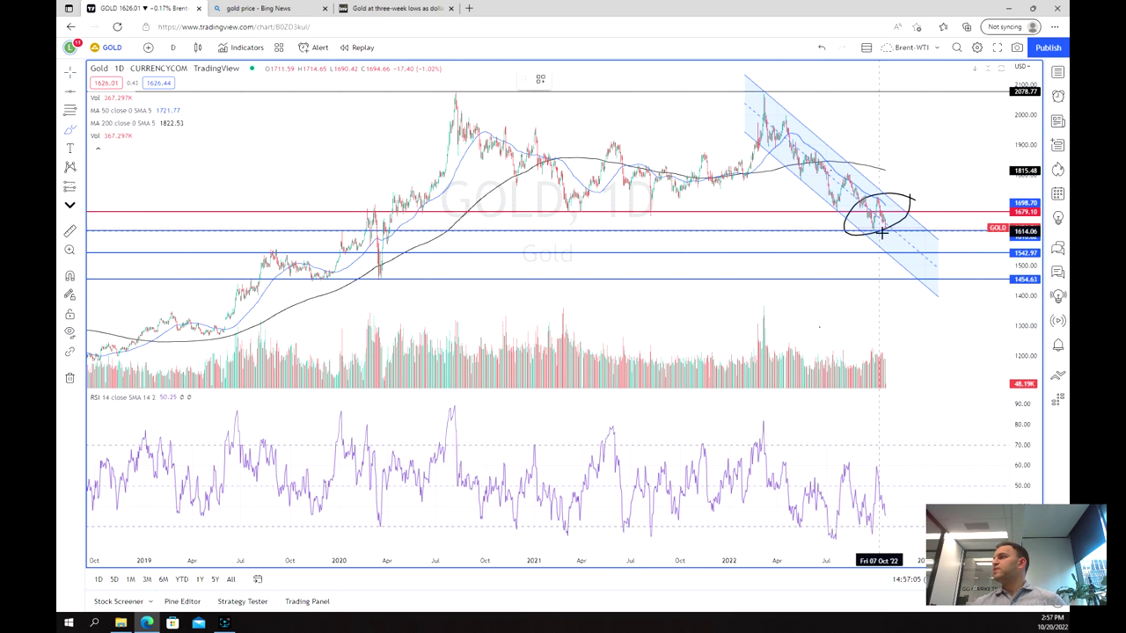
mouse_move(899, 220)
mouse_down()
mouse_move(963, 274)
mouse_move(974, 257)
mouse_up()
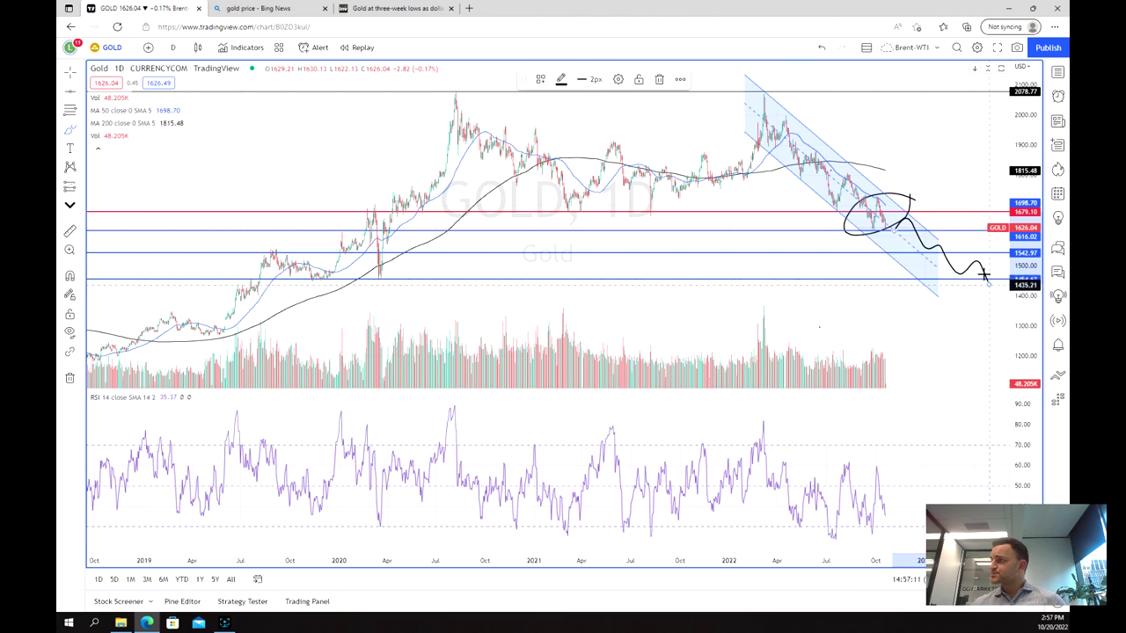
scroll(971, 273, up, 5)
scroll(839, 248, down, 5)
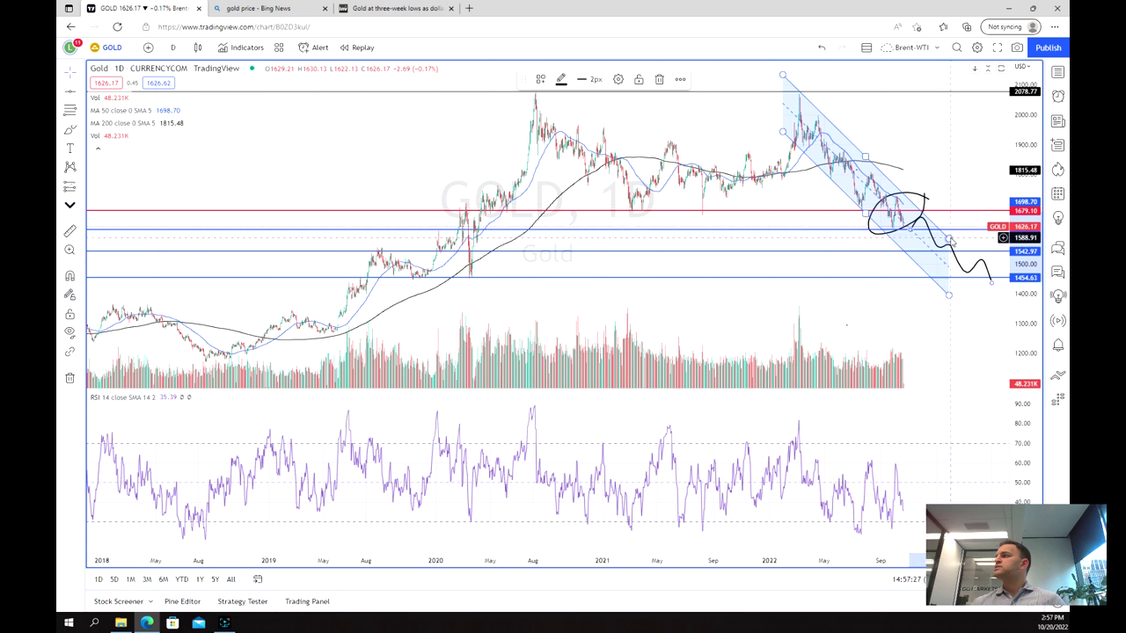
Step: Stretch the descending channel further right so its lower edge reaches about 1308.08
drag(979, 253, 1021, 277)
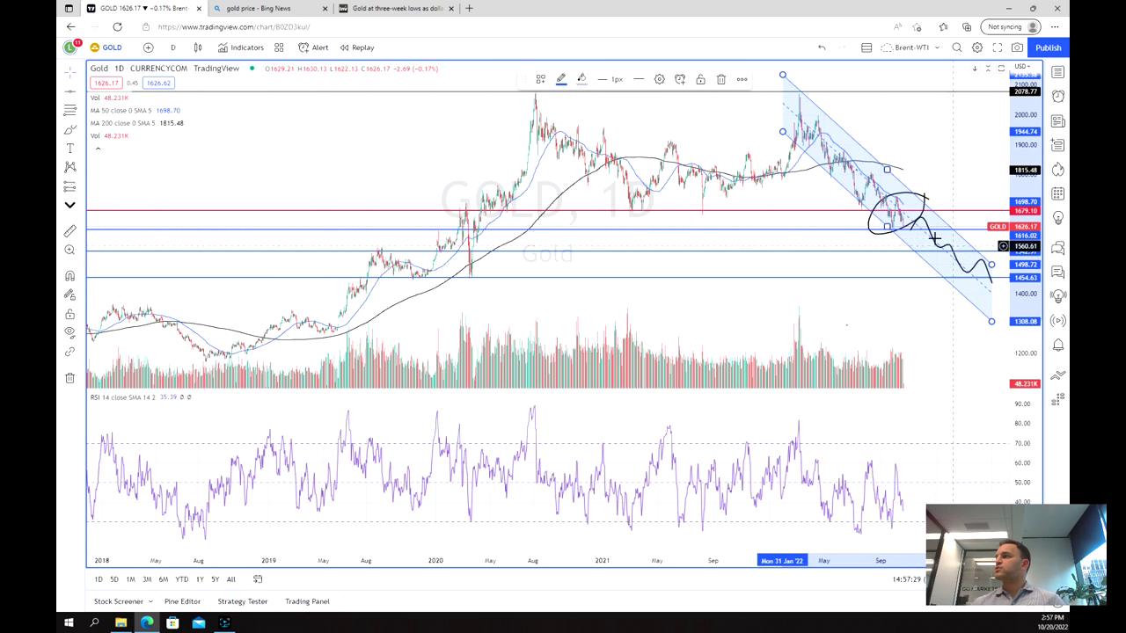
scroll(937, 243, up, 2)
scroll(932, 241, up, 2)
scroll(862, 317, down, 3)
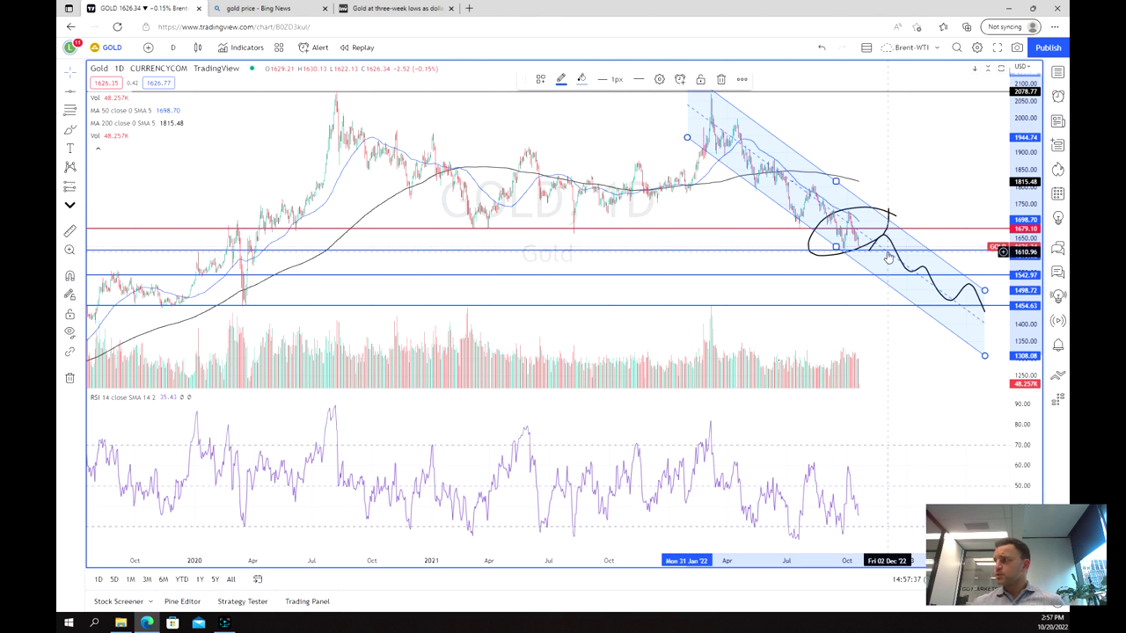
scroll(837, 251, down, 5)
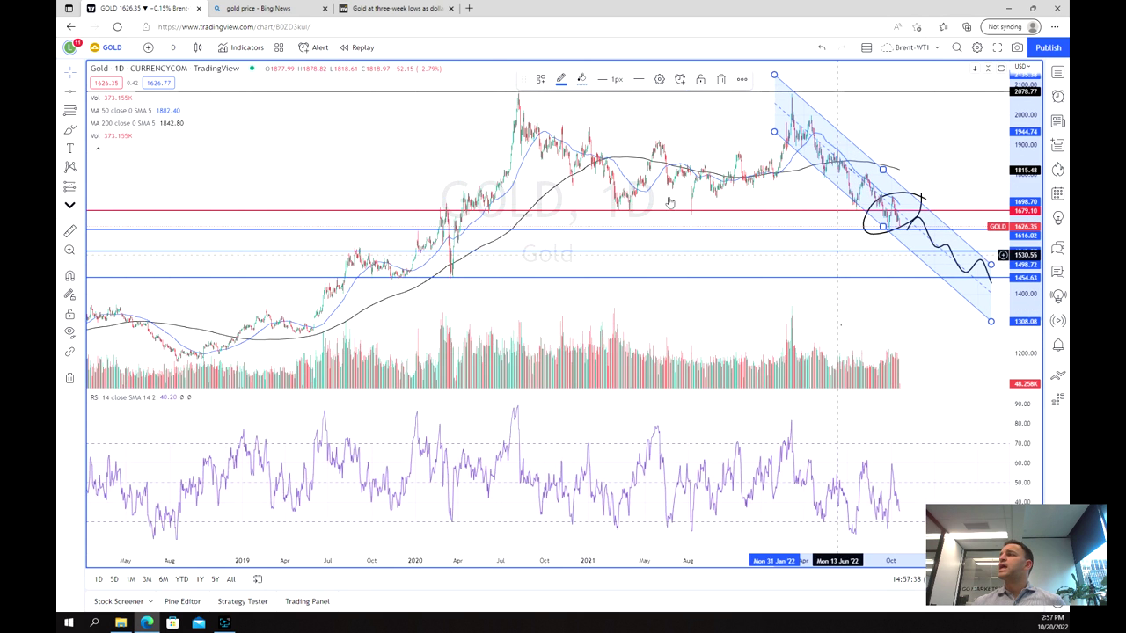